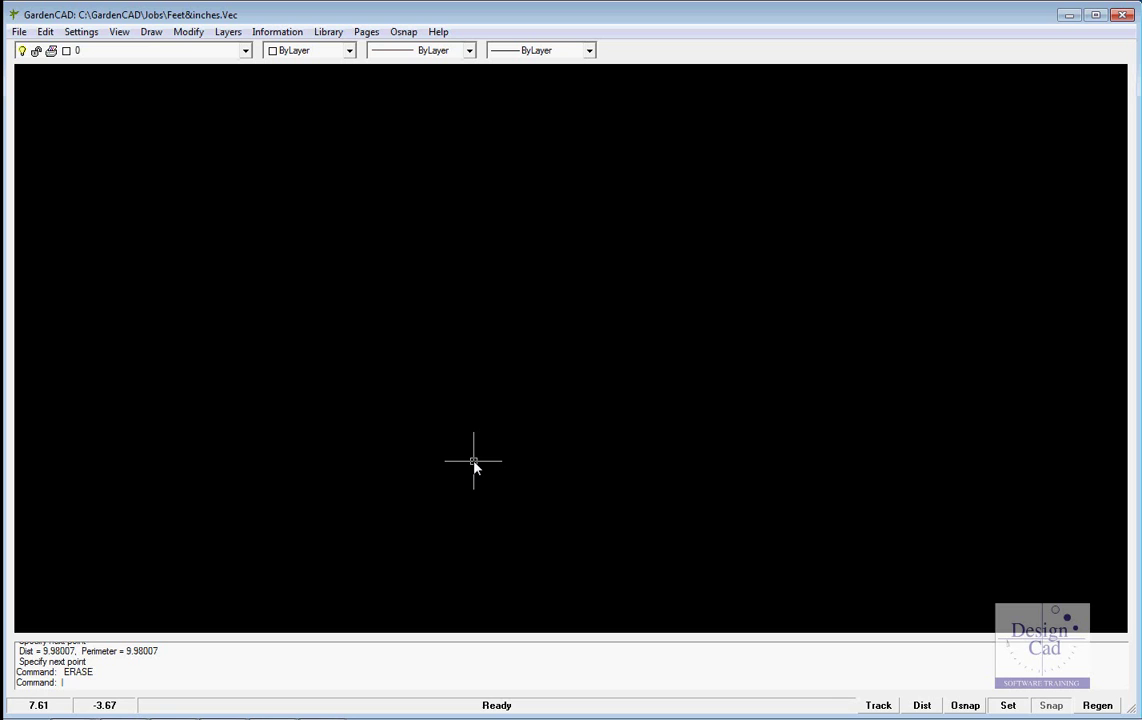
# Draw the connected boundary lines: 18.5 up, 16.5 at 45°, 30 across, then down to the bottom
pyautogui.click(151, 33)
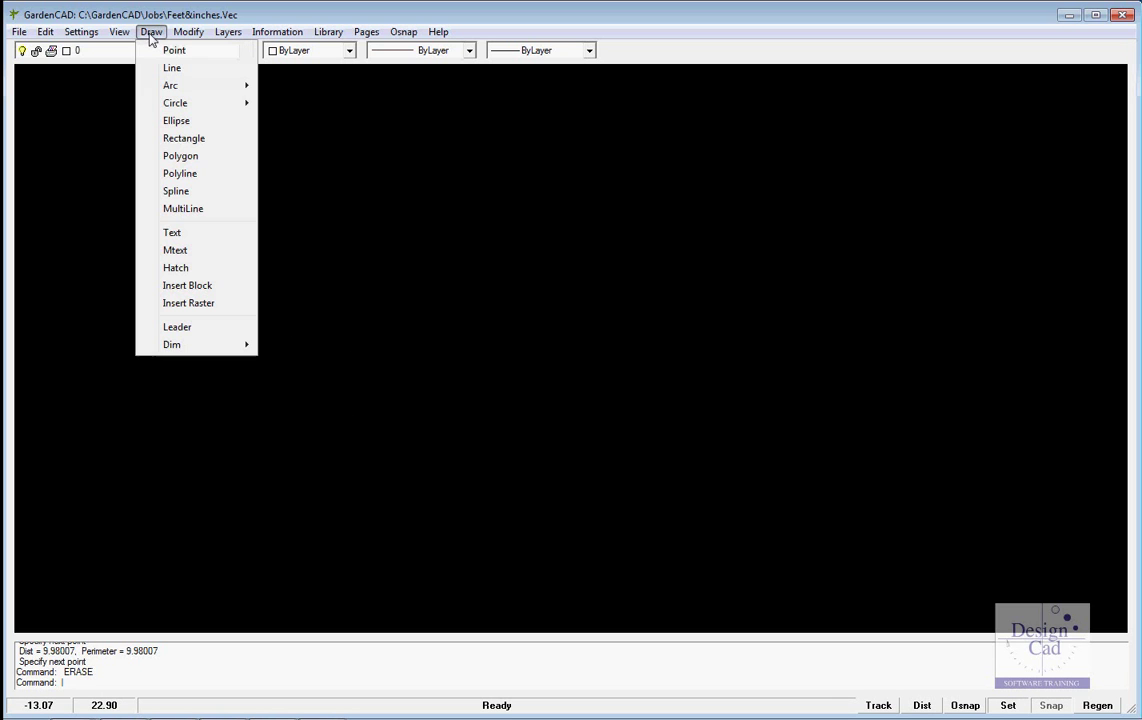
pyautogui.click(174, 68)
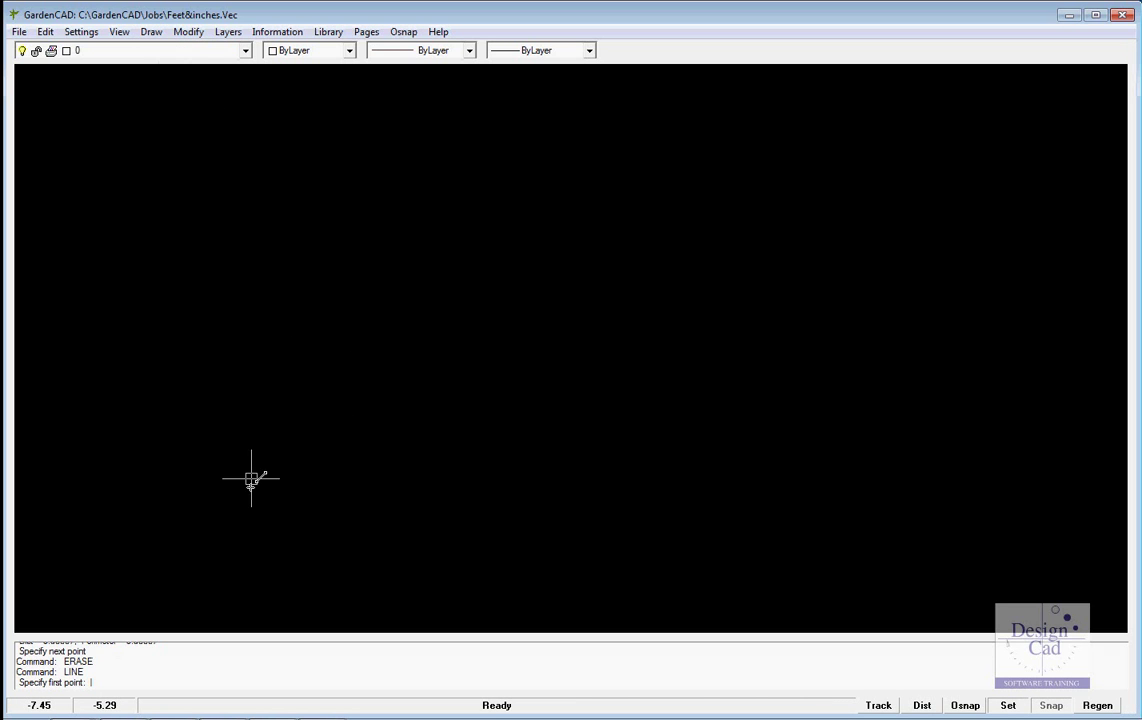
pyautogui.click(248, 589)
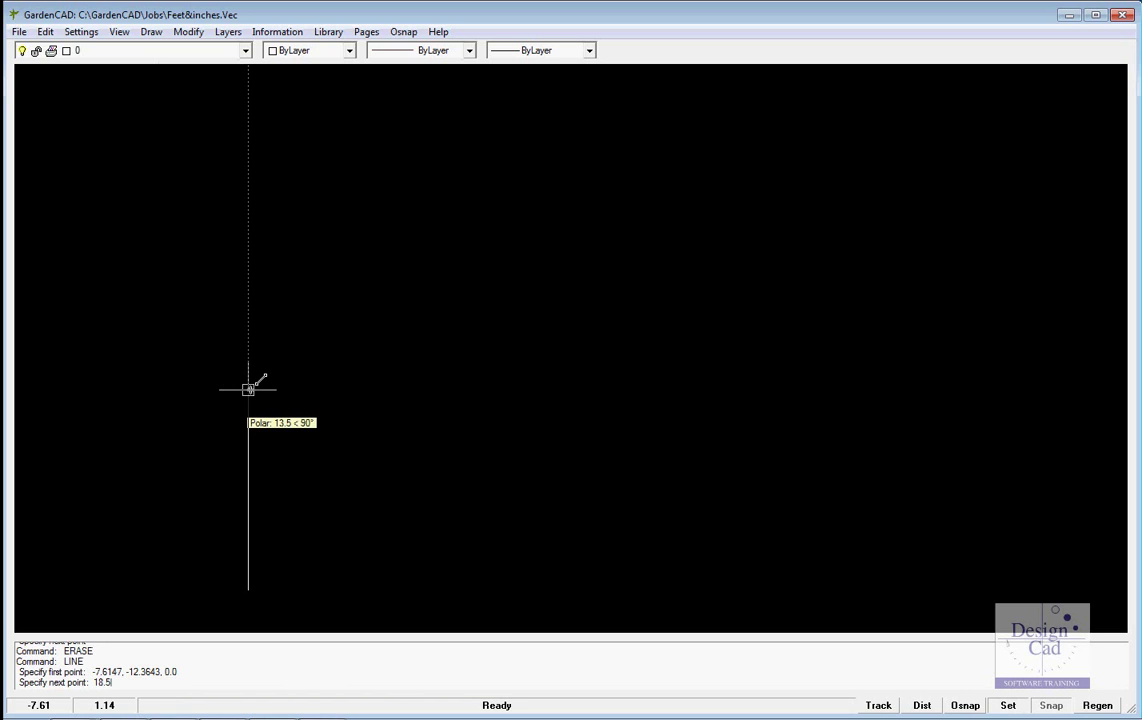
pyautogui.press('Return')
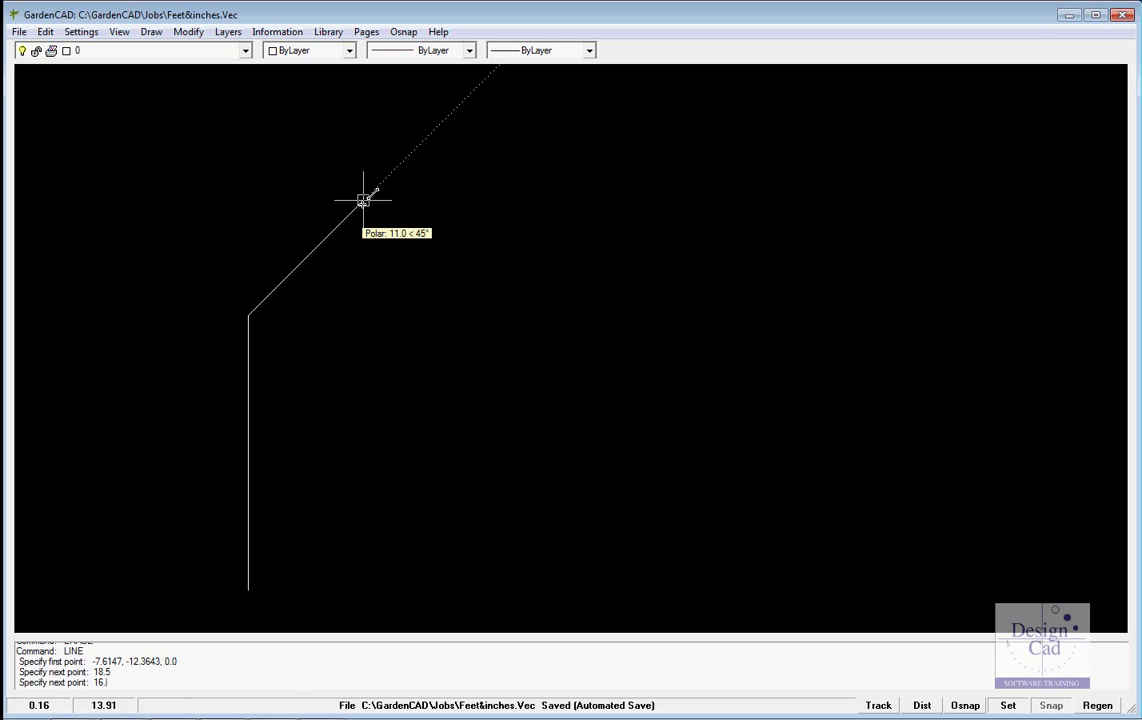
pyautogui.press('Return')
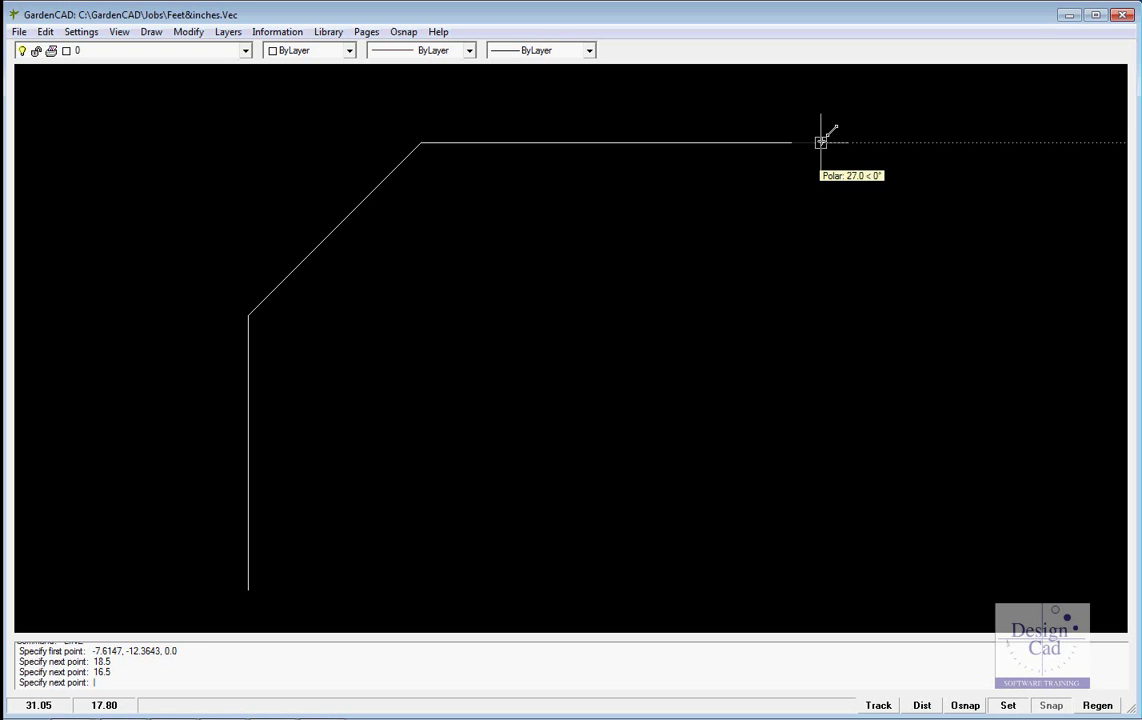
pyautogui.write('30')
pyautogui.press('Return')
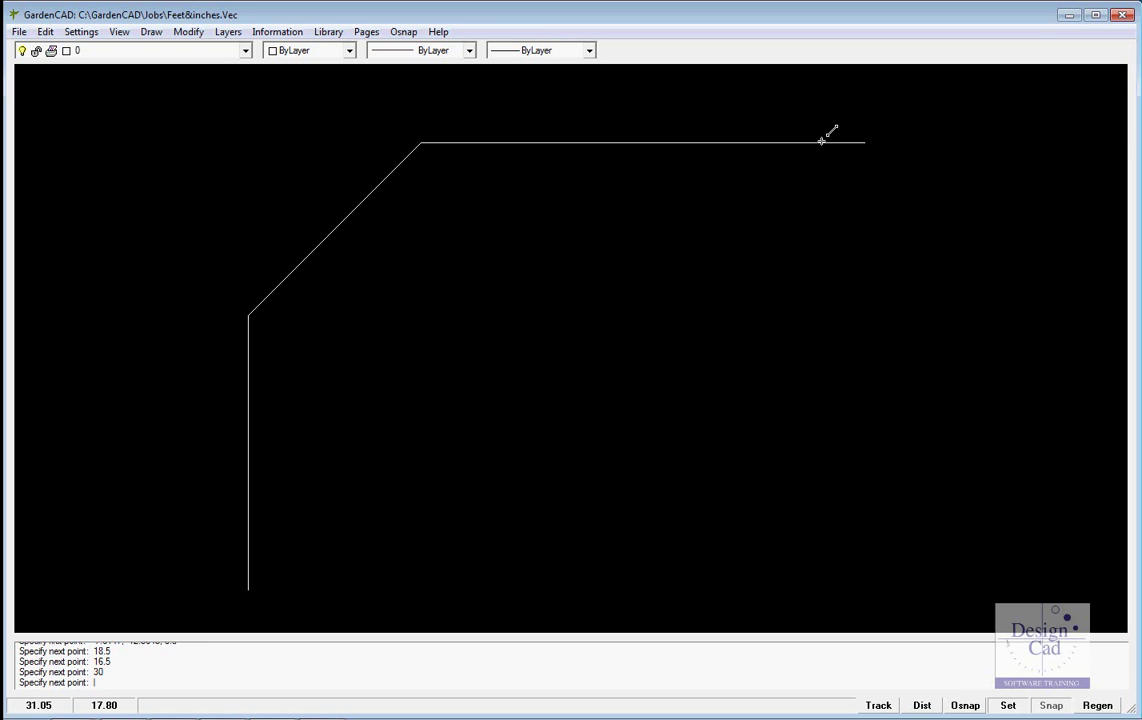
pyautogui.click(865, 588)
pyautogui.press('Return')
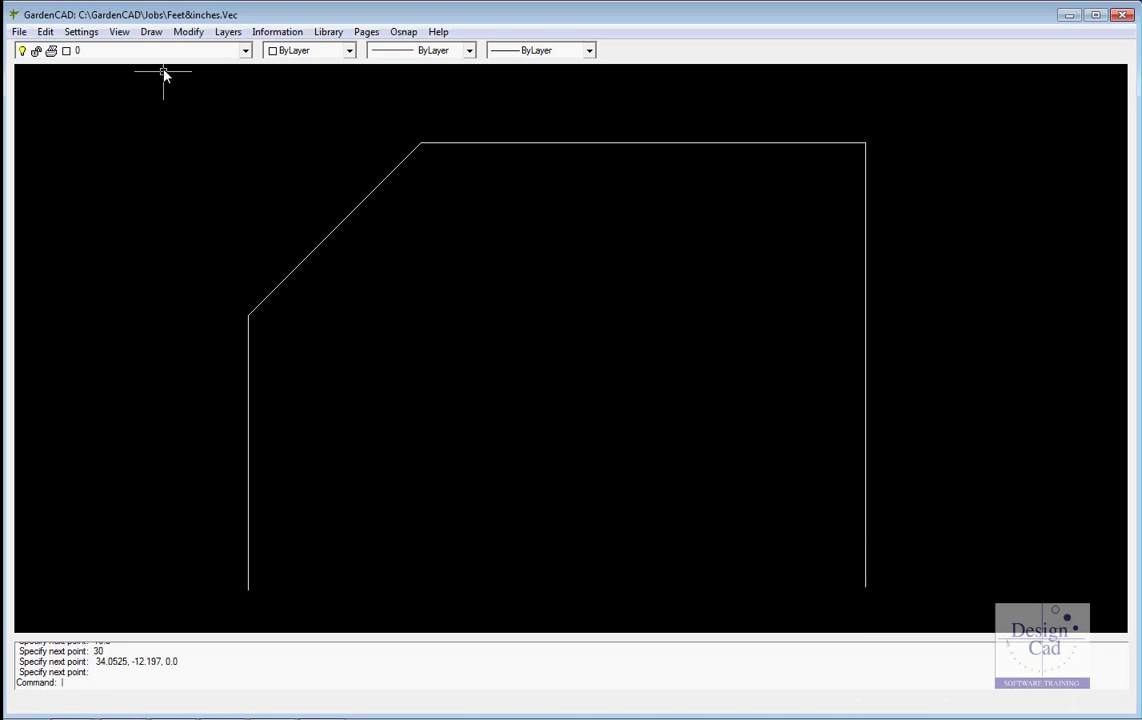
# Draw a circle of radius about 8.07 centred near 21.5, 5.91, then select it
pyautogui.click(155, 33)
pyautogui.moveTo(176, 104)
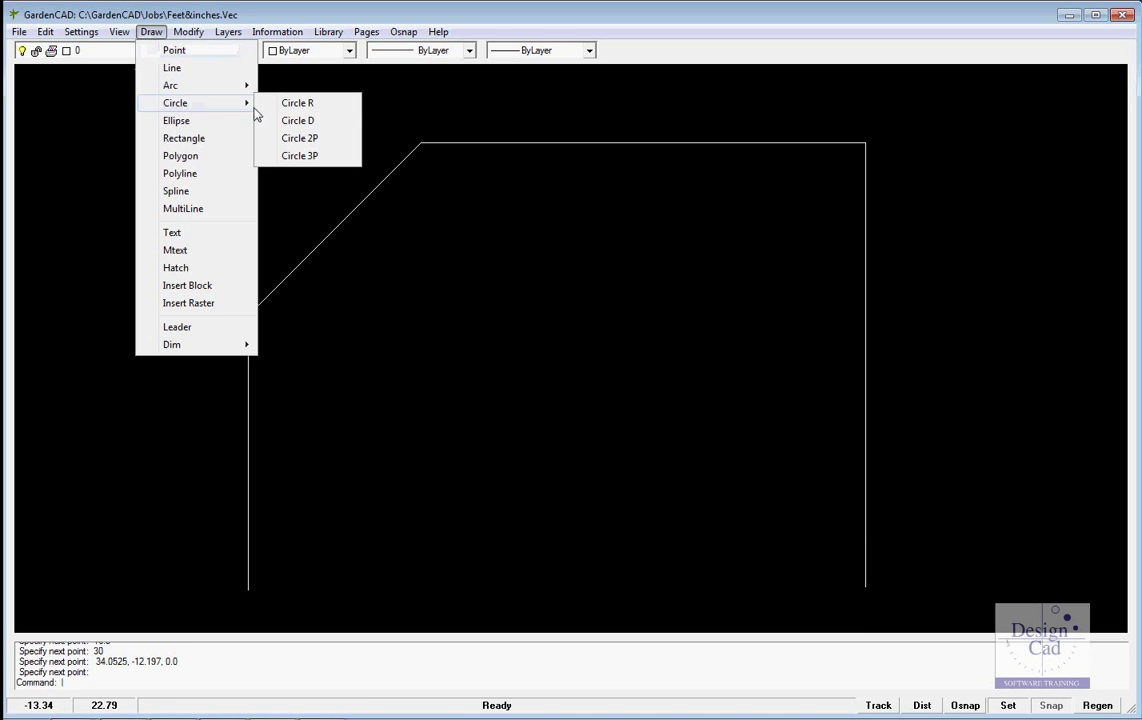
pyautogui.click(285, 104)
pyautogui.click(671, 320)
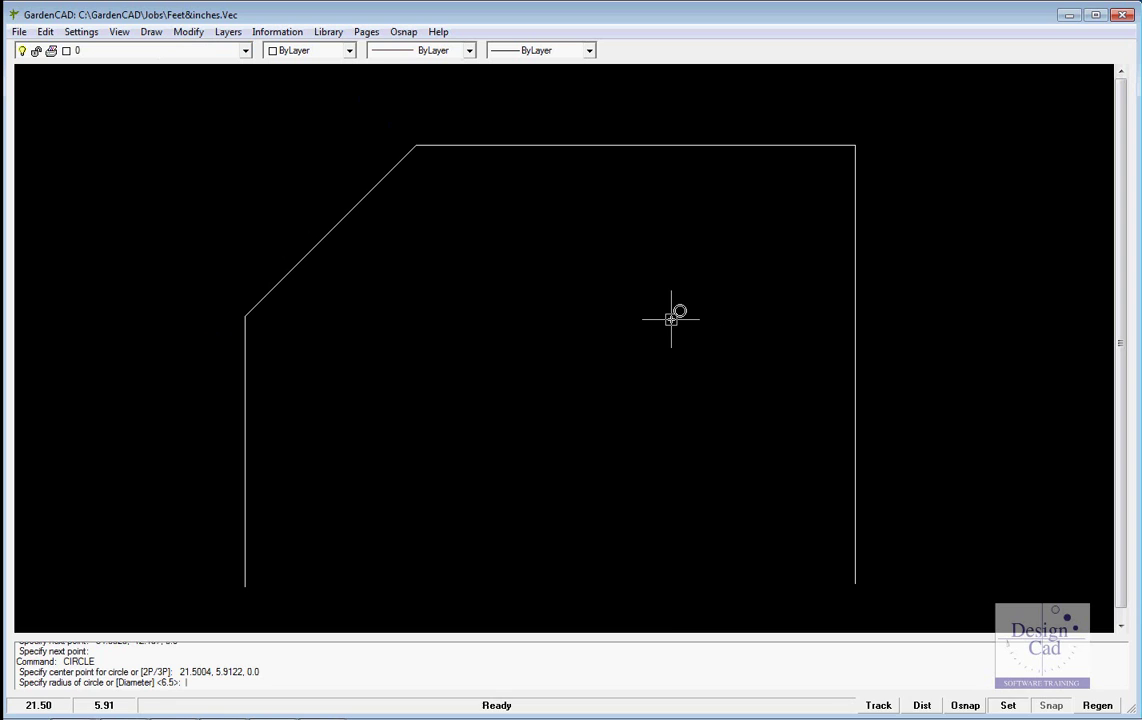
pyautogui.click(765, 390)
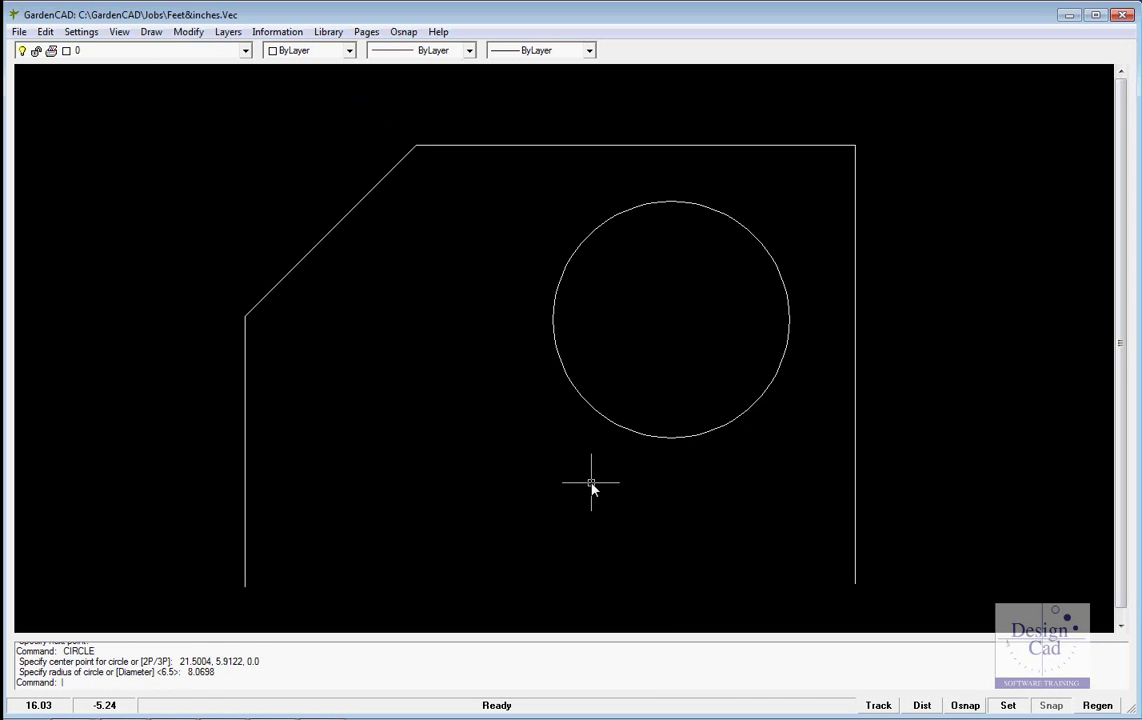
pyautogui.click(736, 421)
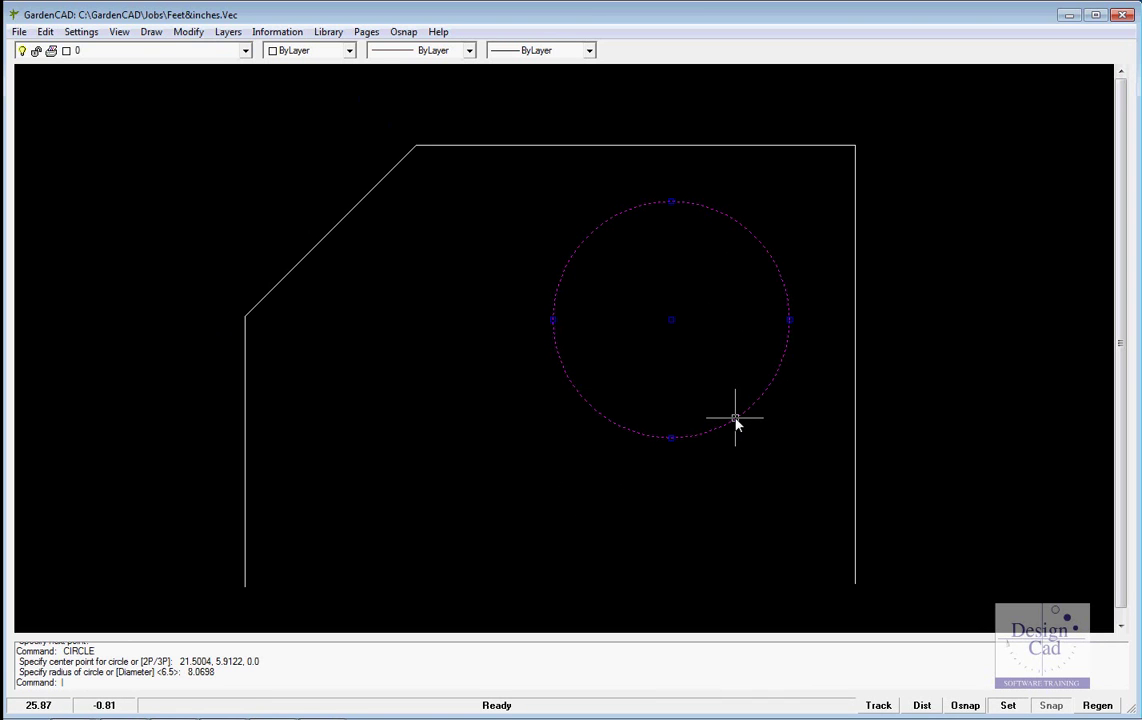
# Change the selected circle's radius to 8 in its Properties panel
pyautogui.rightClick(736, 421)
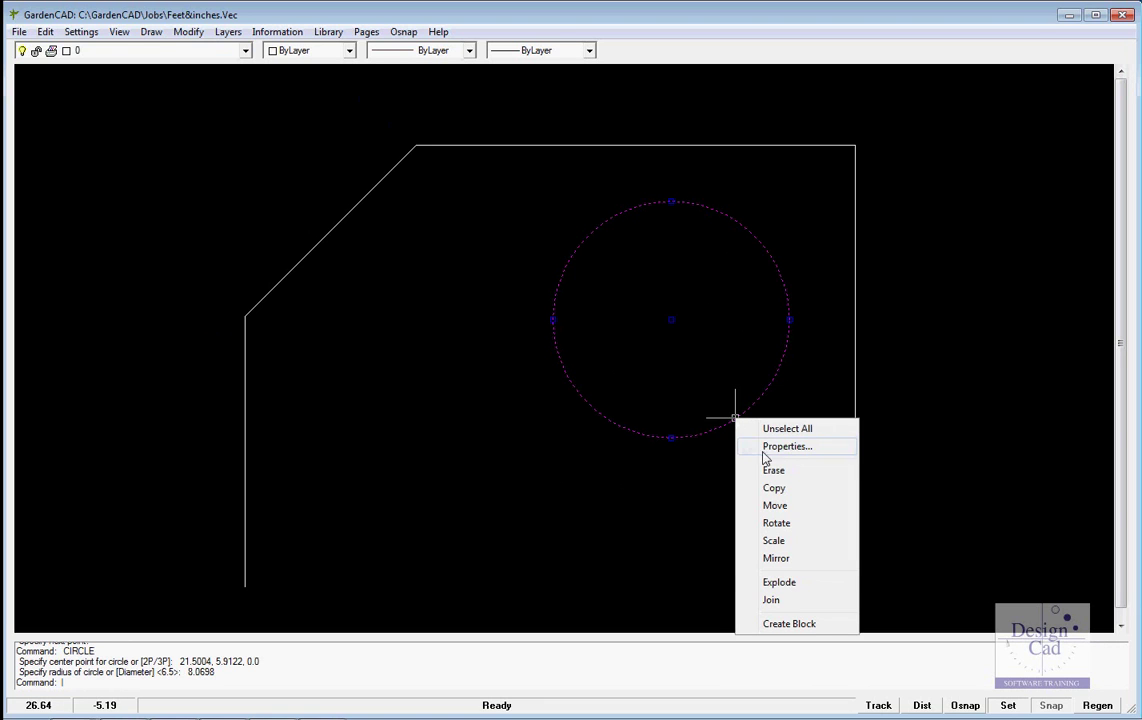
pyautogui.click(748, 446)
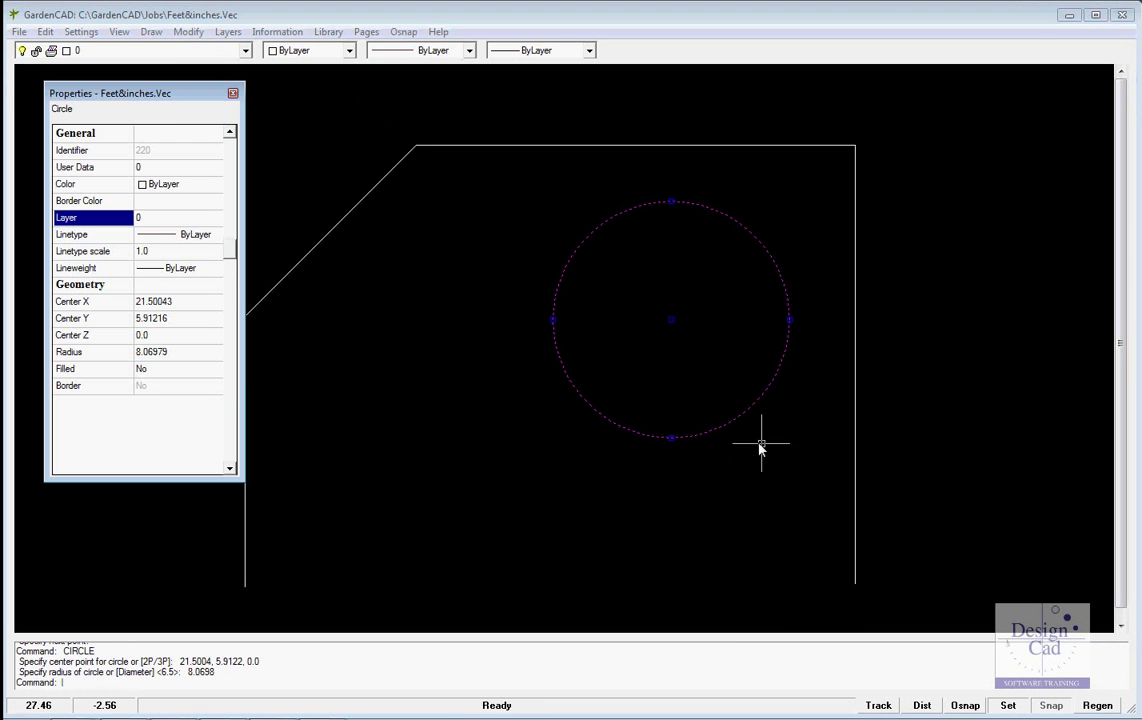
pyautogui.click(177, 352)
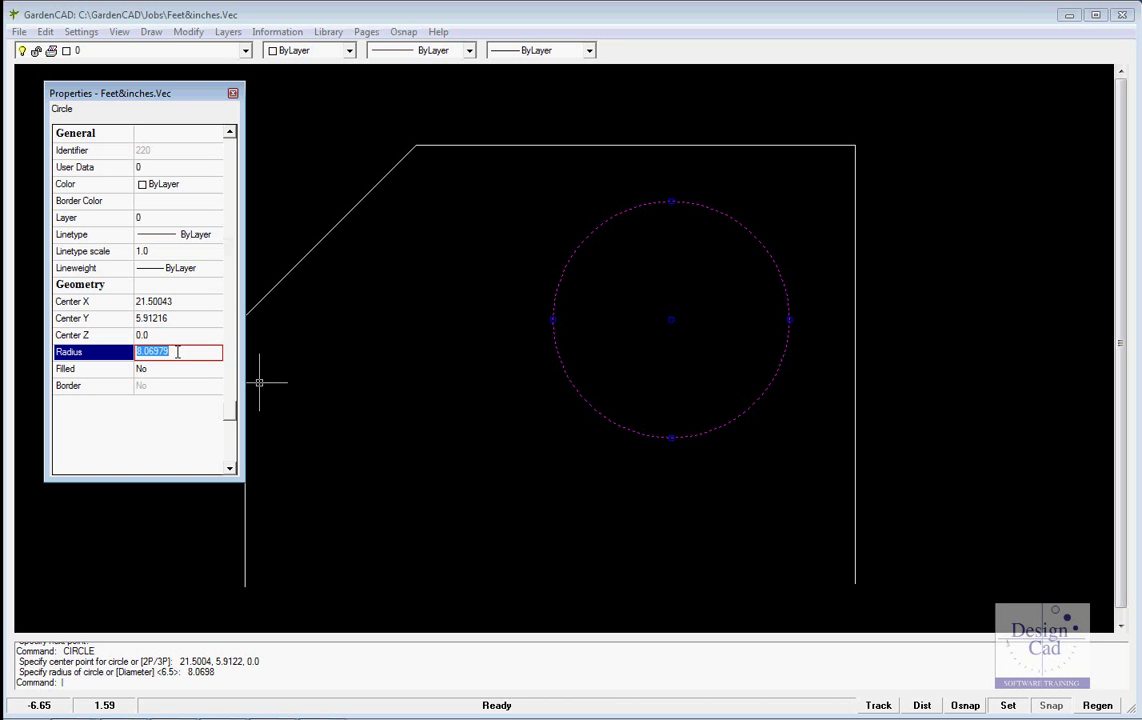
pyautogui.write('8')
pyautogui.press('Return')
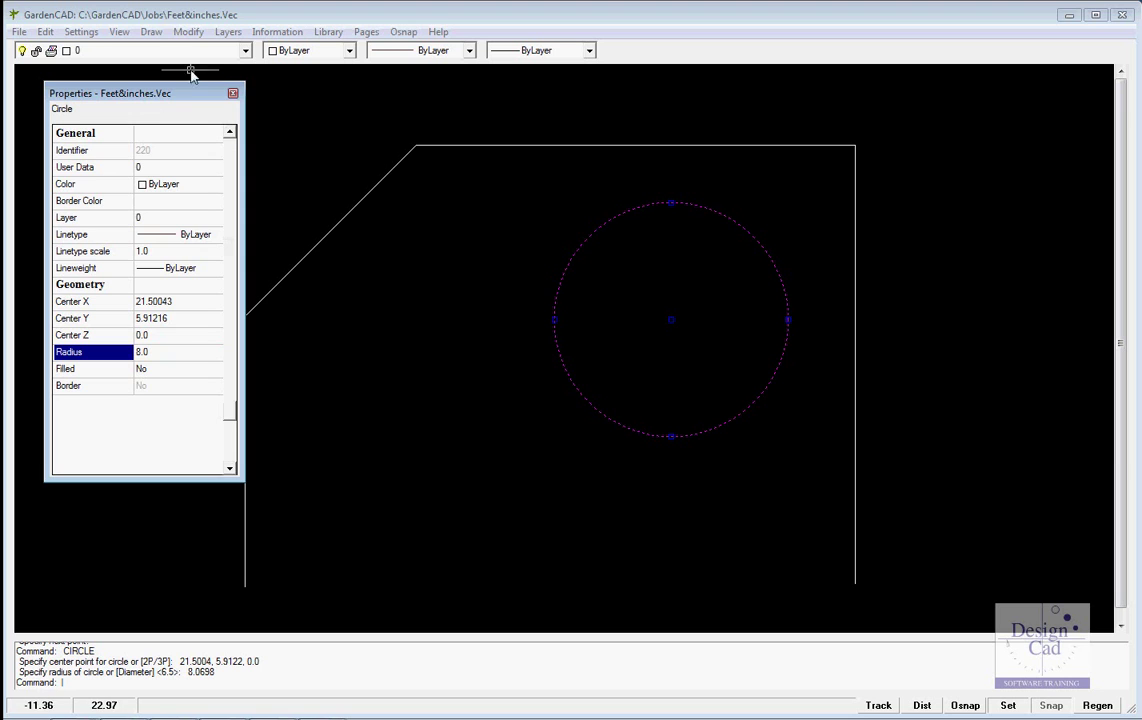
pyautogui.click(233, 93)
pyautogui.press('Escape')
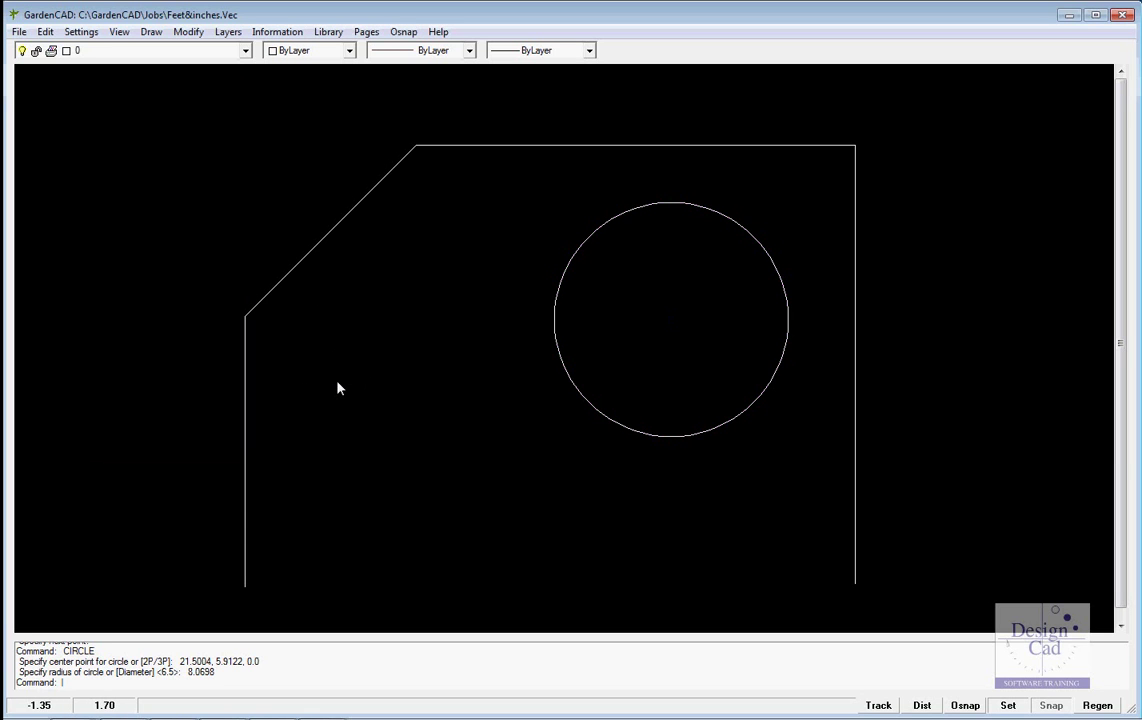
# Turn on all object snaps and draw the angled path from the circle's left quadrant to the bottom edge
pyautogui.click(405, 33)
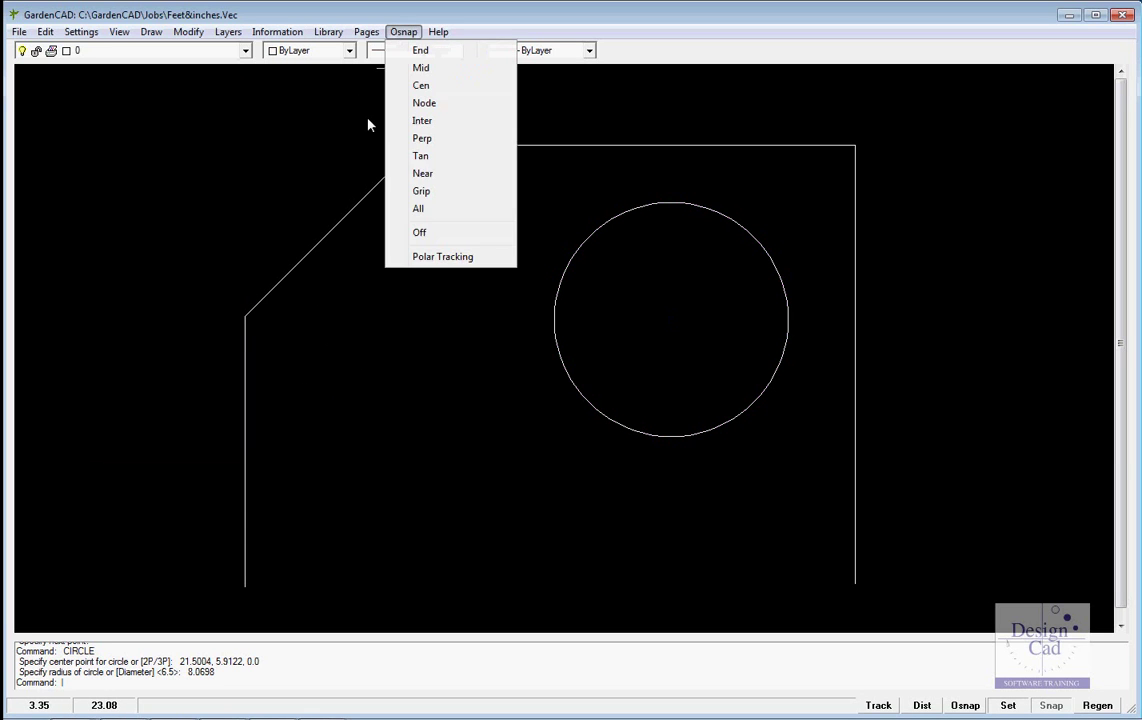
pyautogui.click(420, 208)
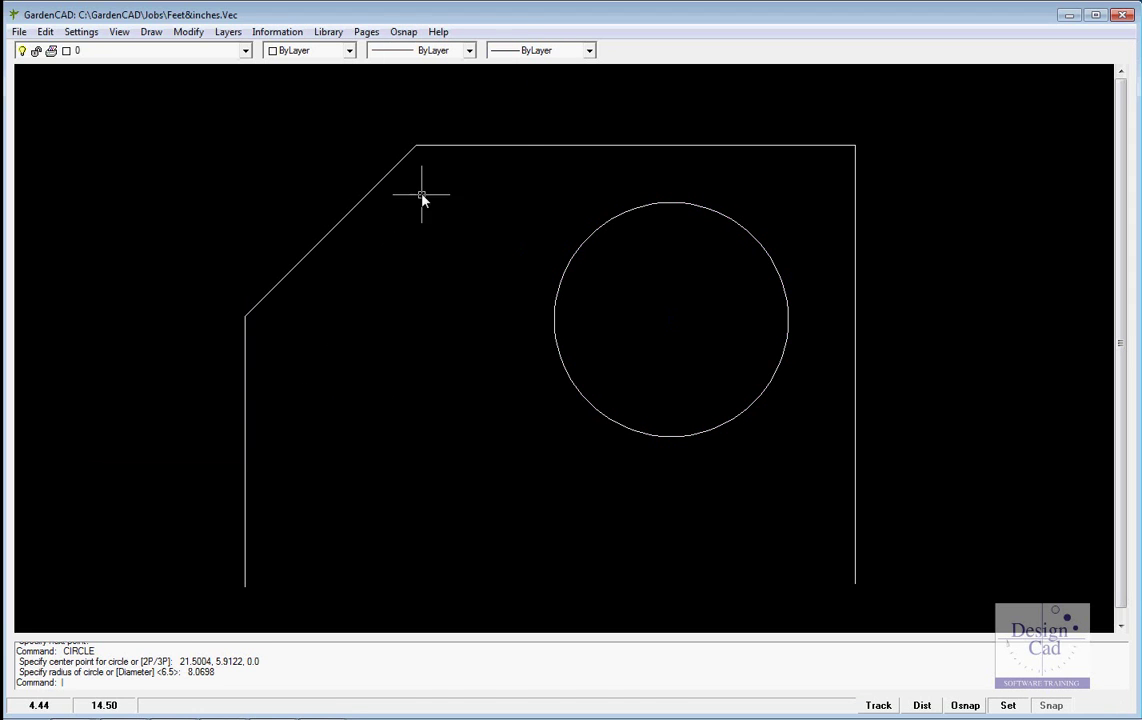
pyautogui.click(150, 32)
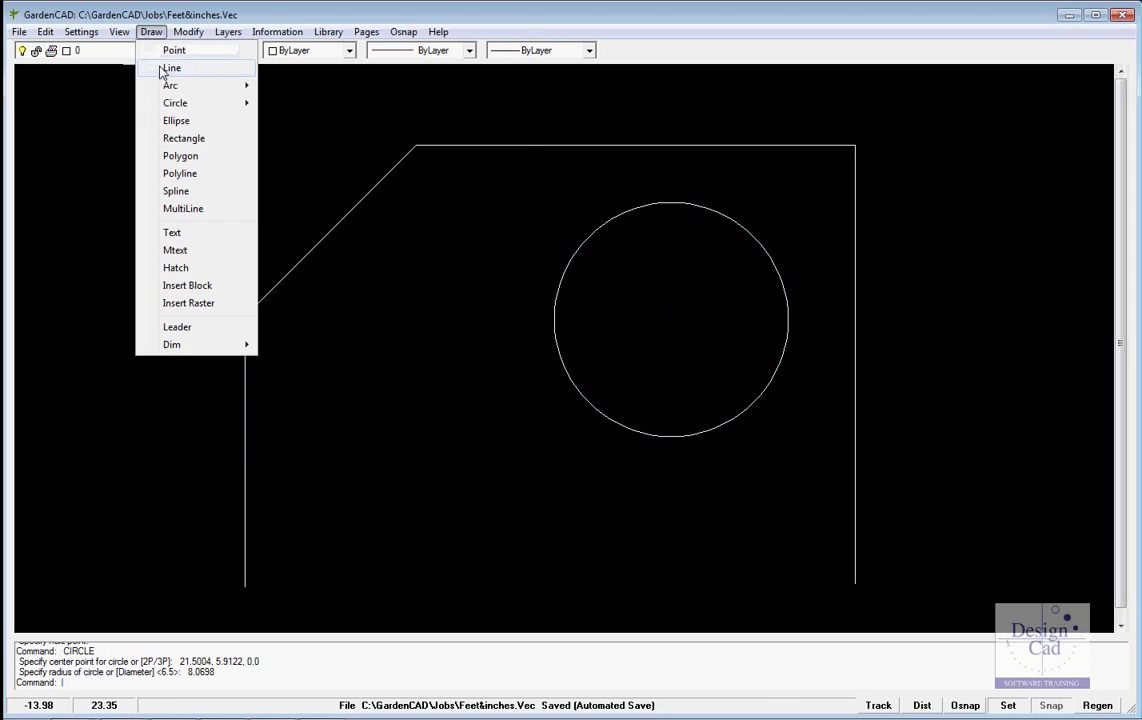
pyautogui.click(168, 69)
pyautogui.click(554, 319)
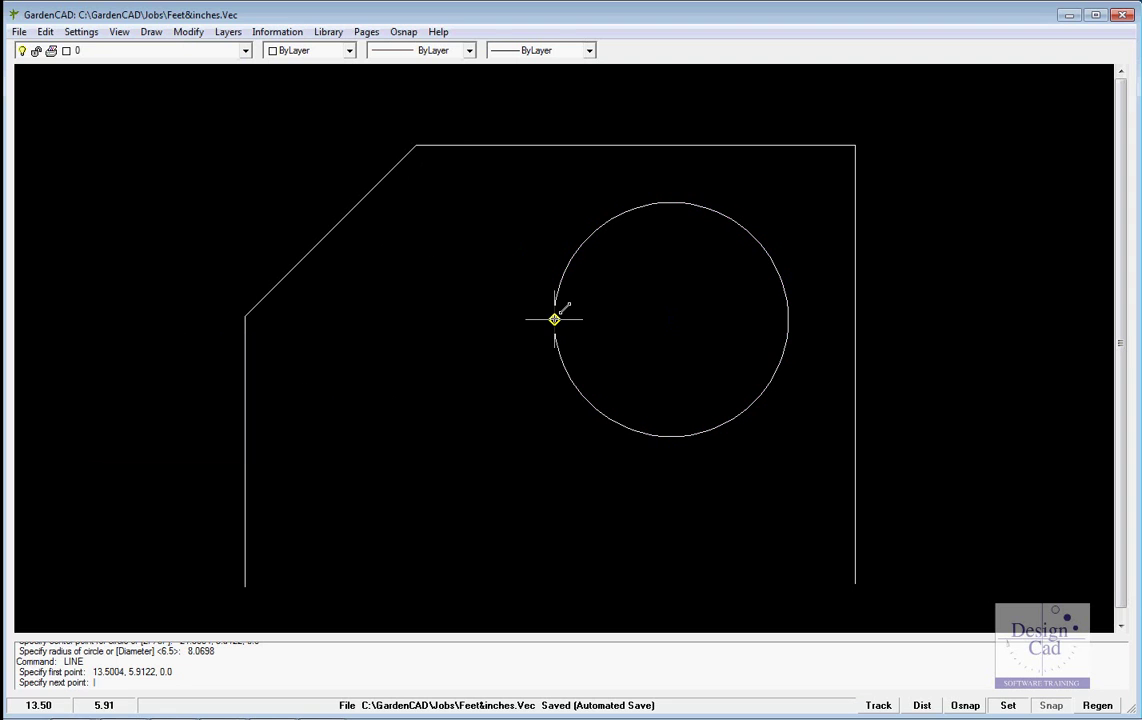
pyautogui.click(452, 319)
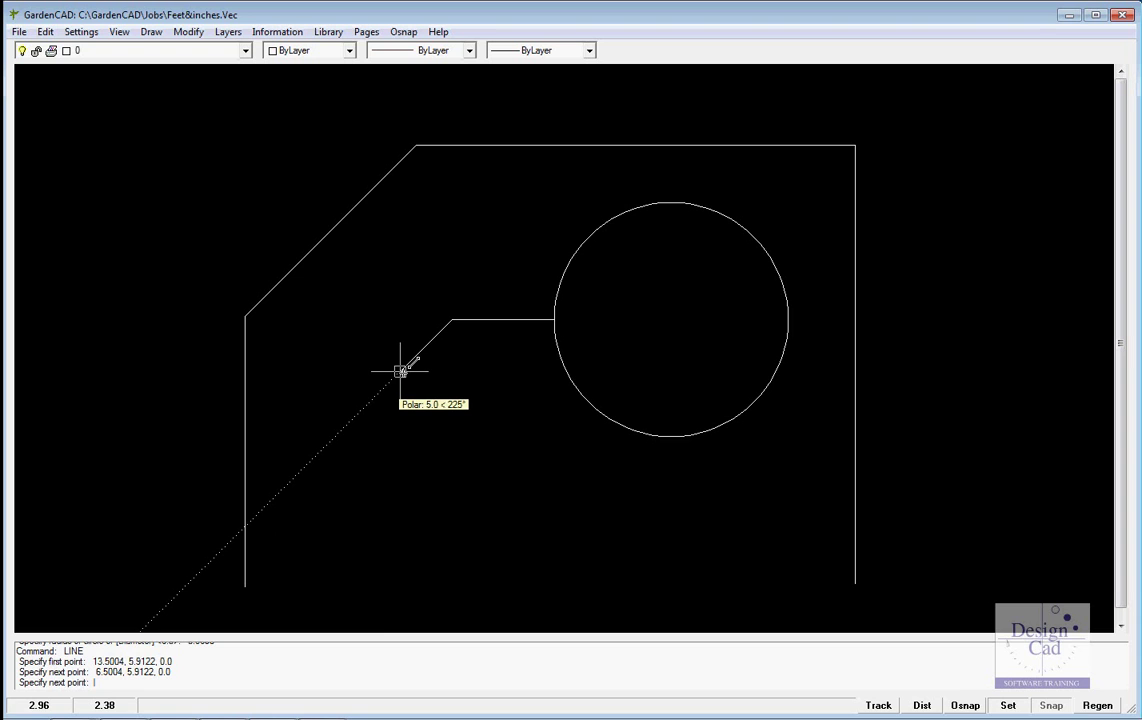
pyautogui.click(400, 372)
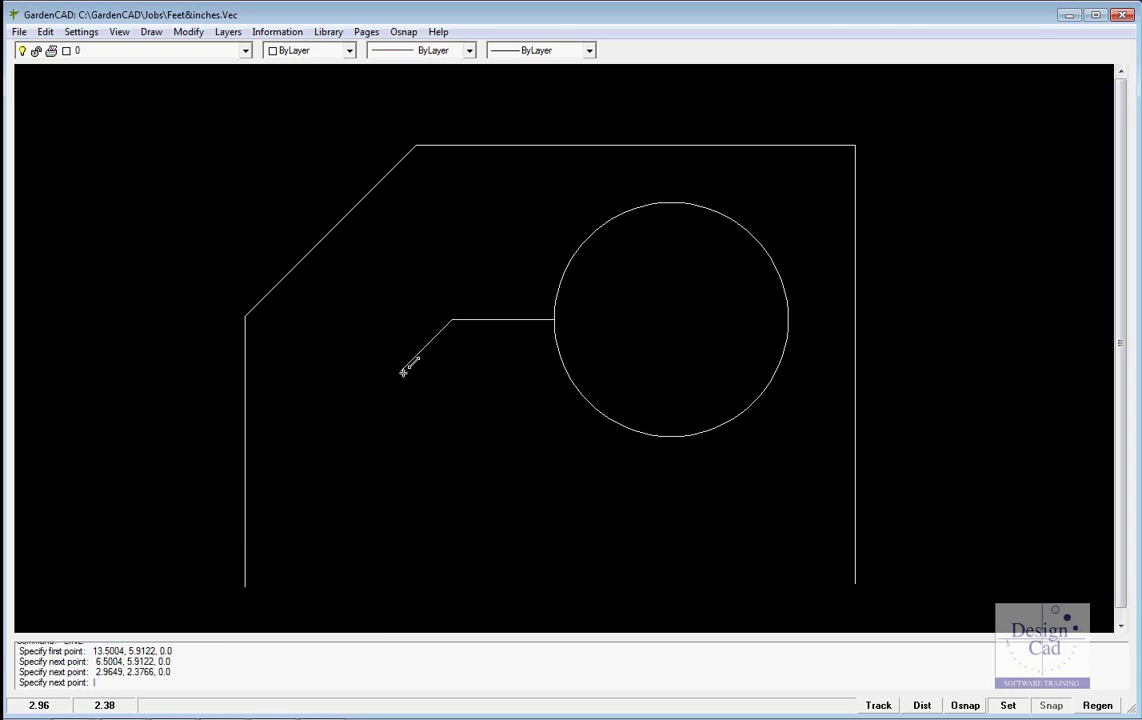
pyautogui.click(400, 590)
pyautogui.press('Return')
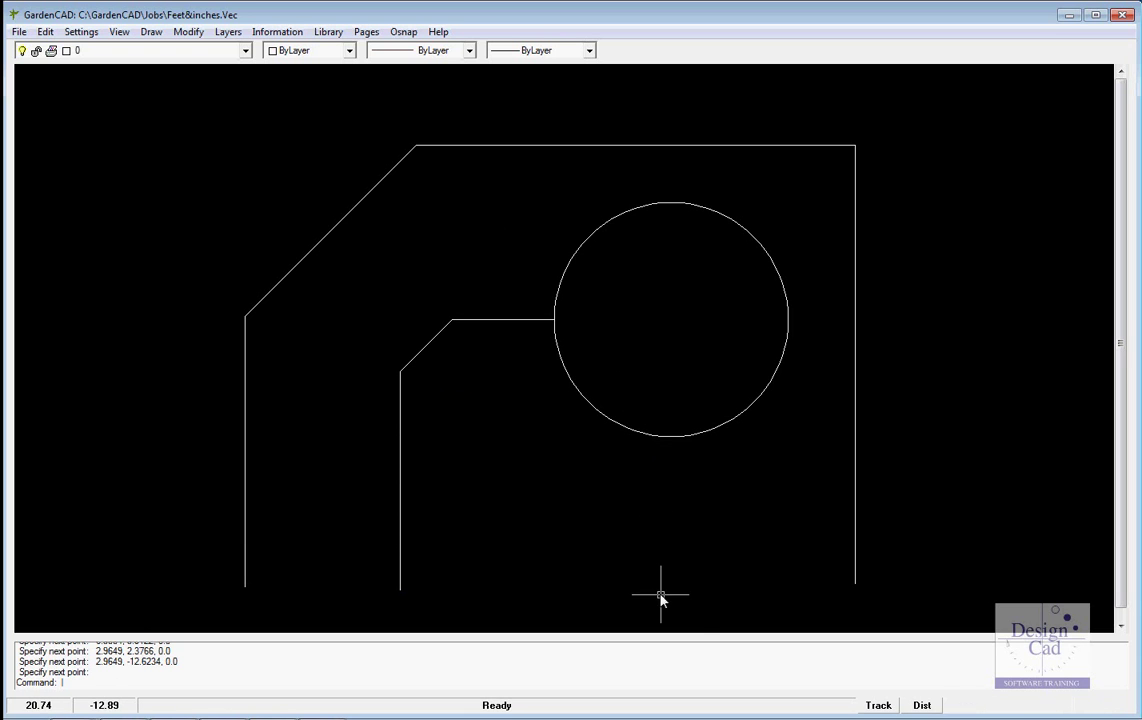
# Draw a 10-unit line straight down from the circle's bottom quadrant
pyautogui.rightClick(537, 510)
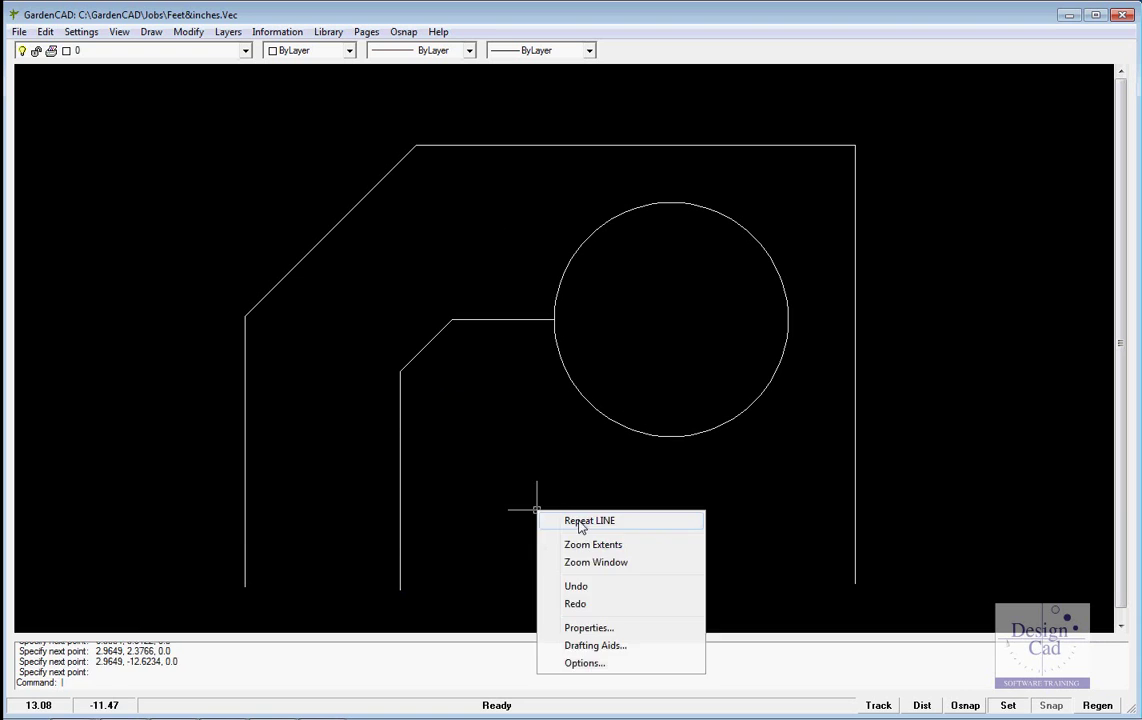
pyautogui.click(580, 521)
pyautogui.click(670, 436)
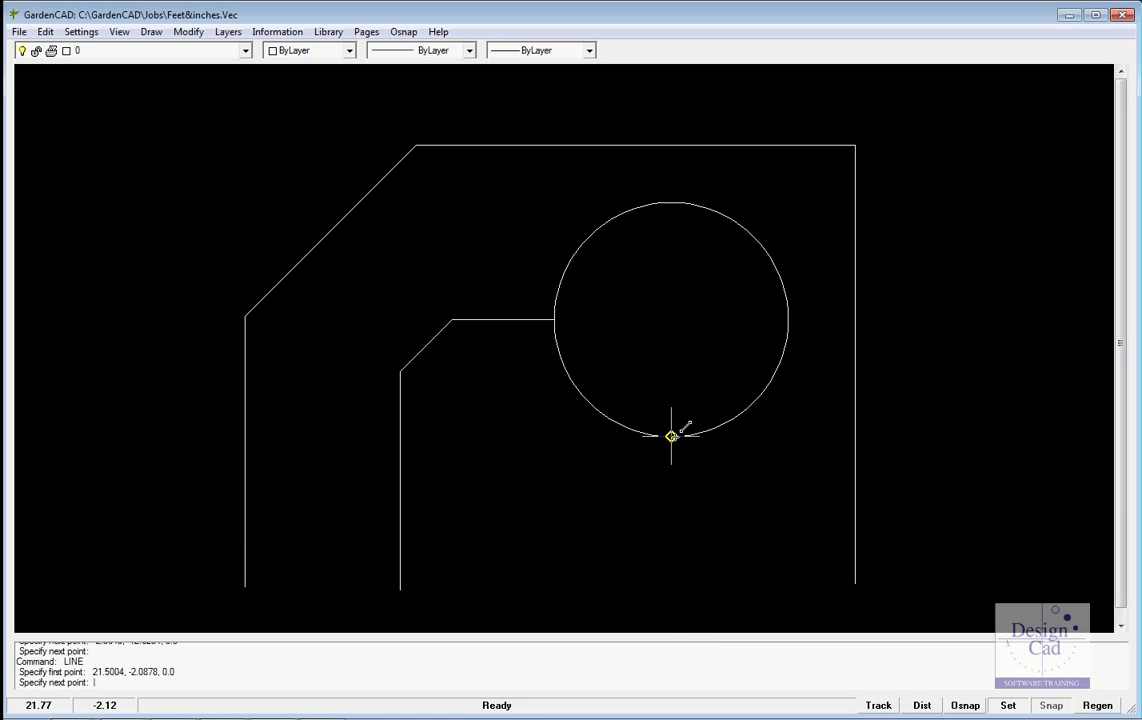
pyautogui.click(670, 582)
pyautogui.press('Return')
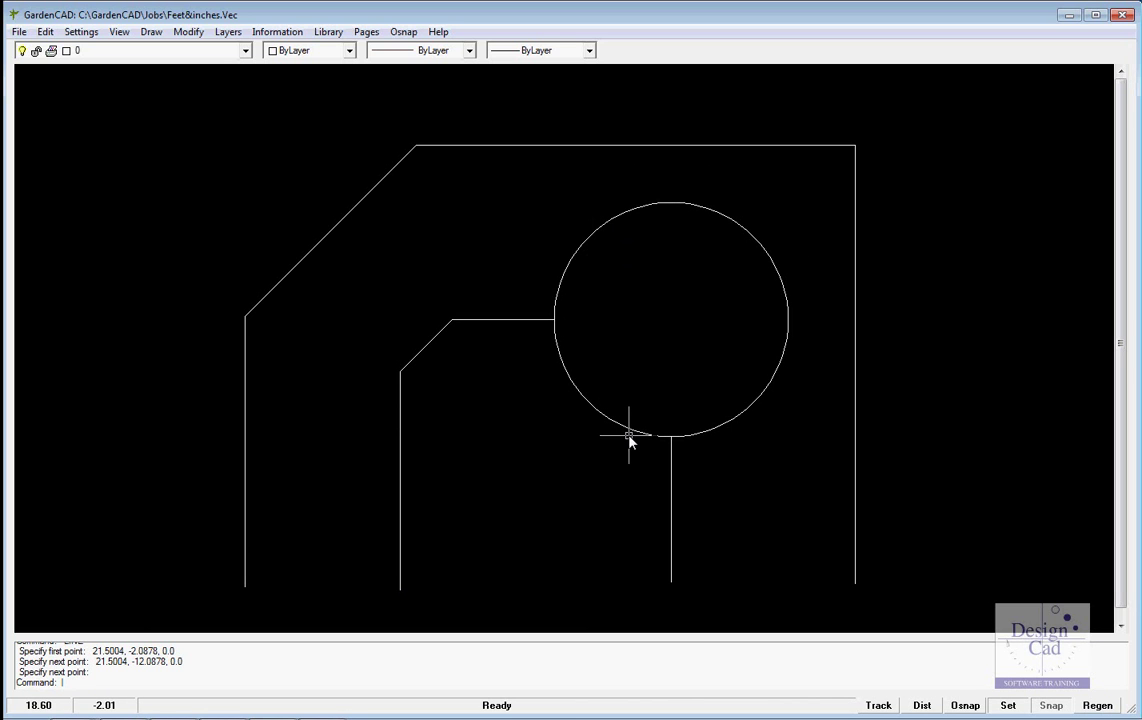
# Check the circle's properties, then deselect it
pyautogui.click(726, 429)
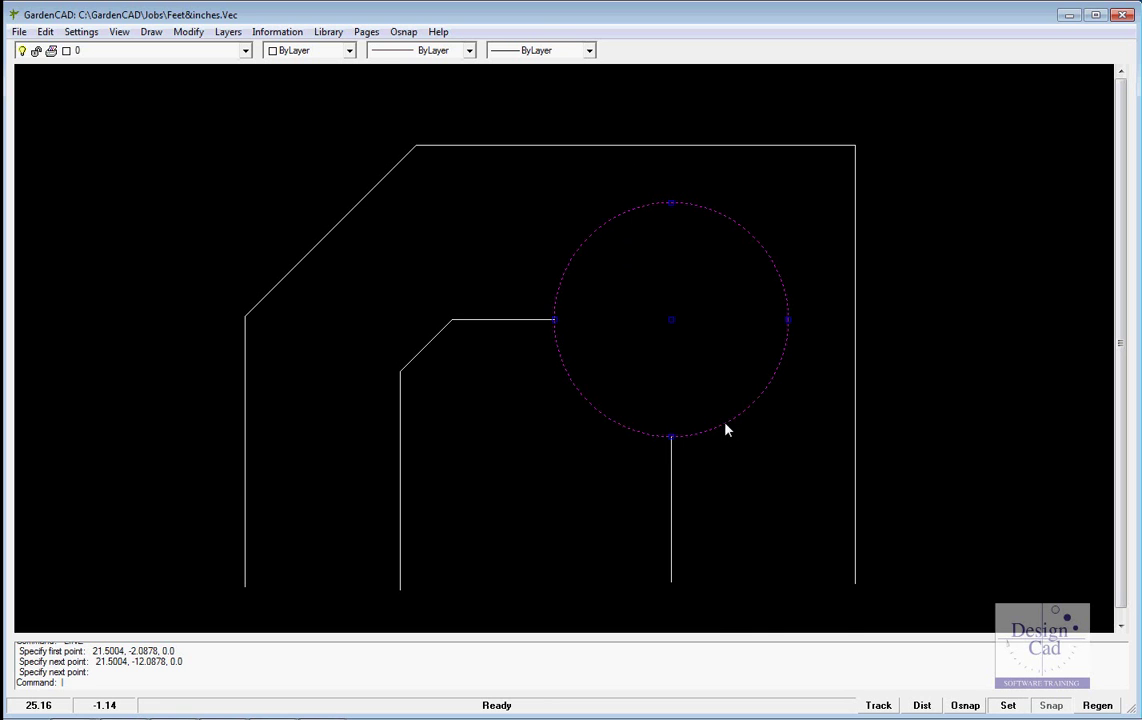
pyautogui.rightClick(726, 429)
pyautogui.click(760, 449)
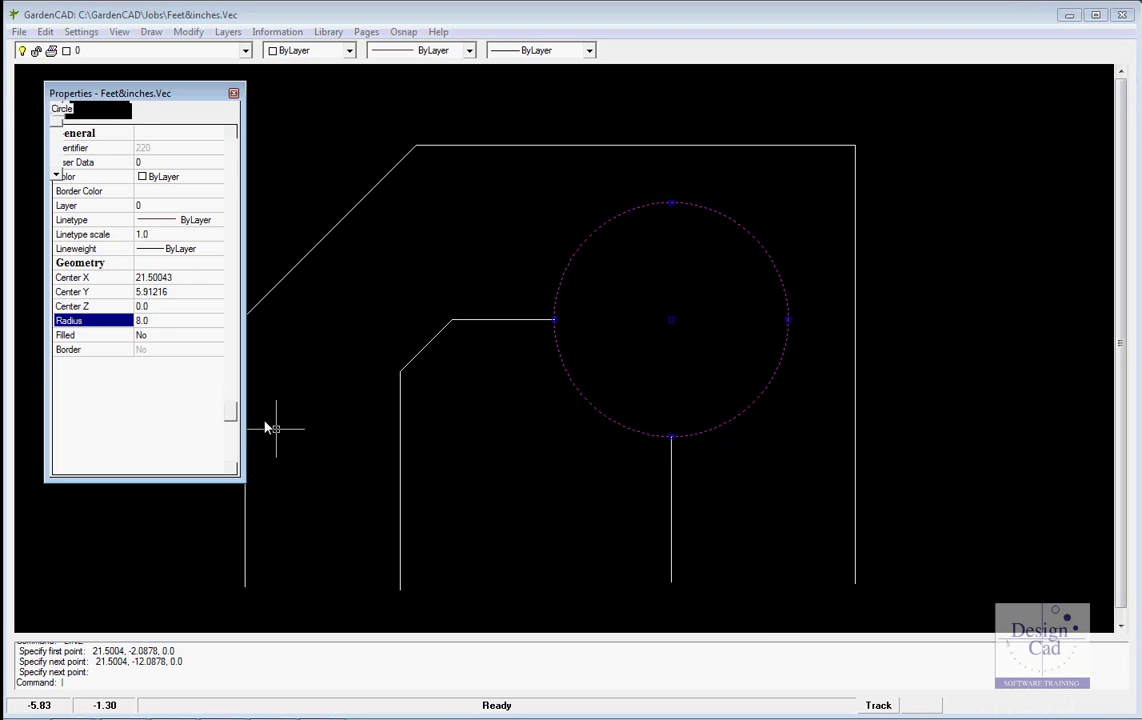
pyautogui.click(233, 93)
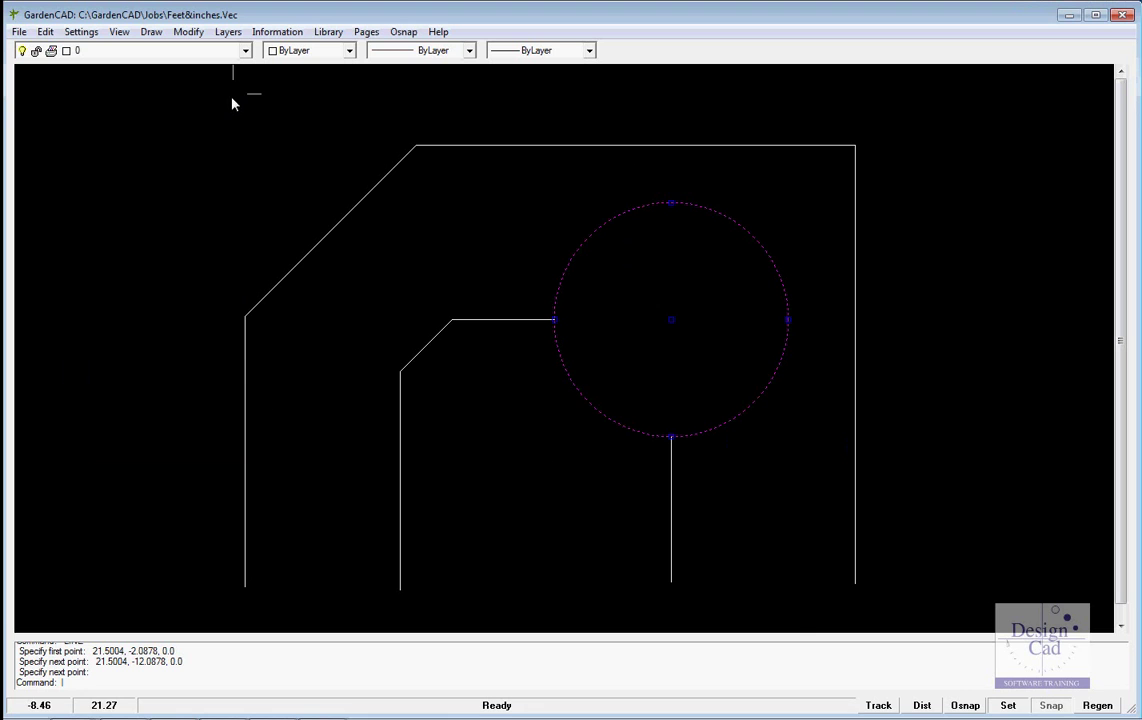
pyautogui.press('Escape')
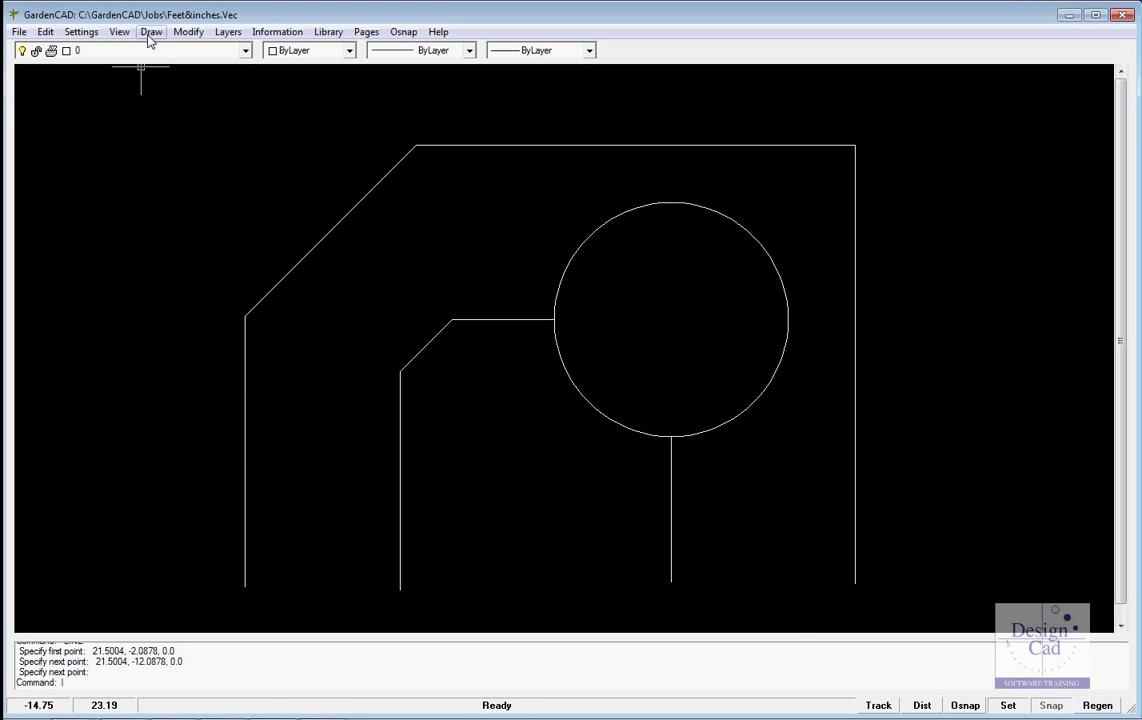
# Draw a radius 7.5 circle snapped to the seating circle's centre
pyautogui.click(150, 32)
pyautogui.moveTo(165, 100)
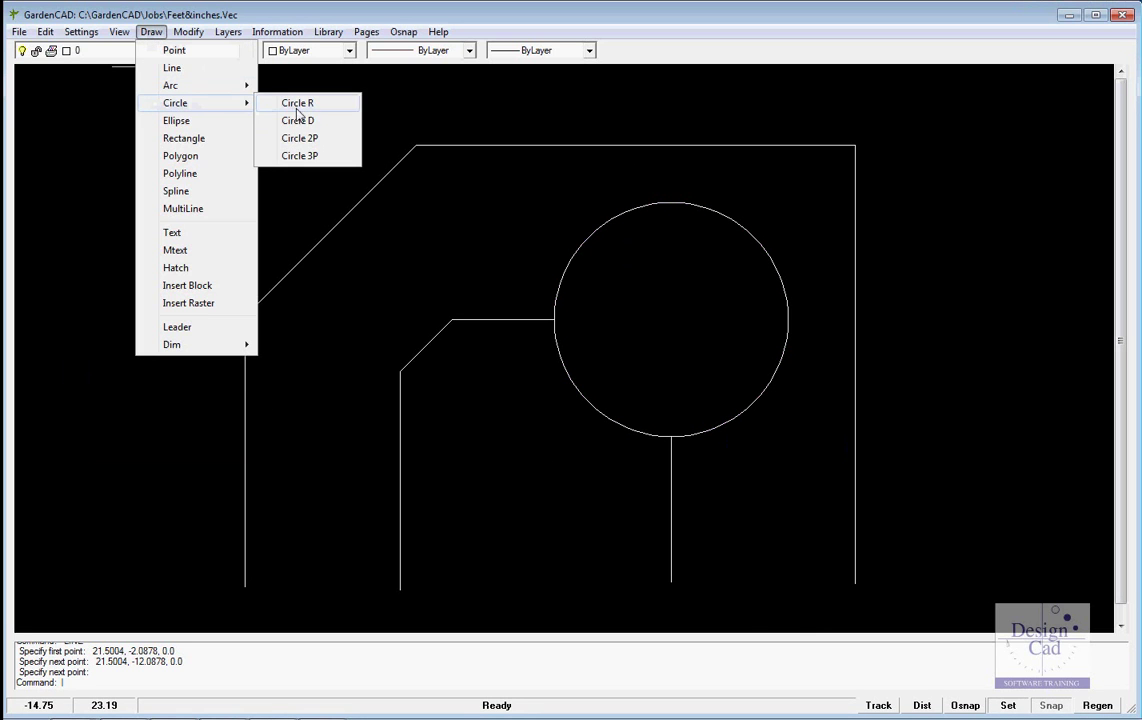
pyautogui.click(244, 103)
pyautogui.click(402, 31)
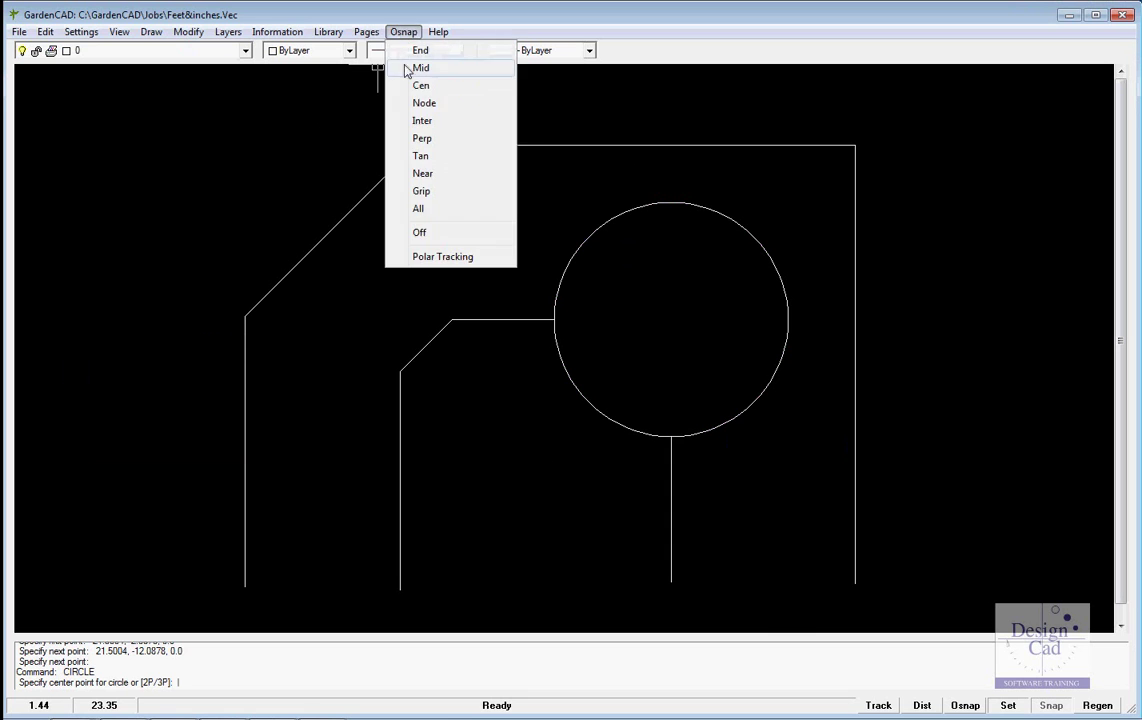
pyautogui.click(421, 87)
pyautogui.click(746, 405)
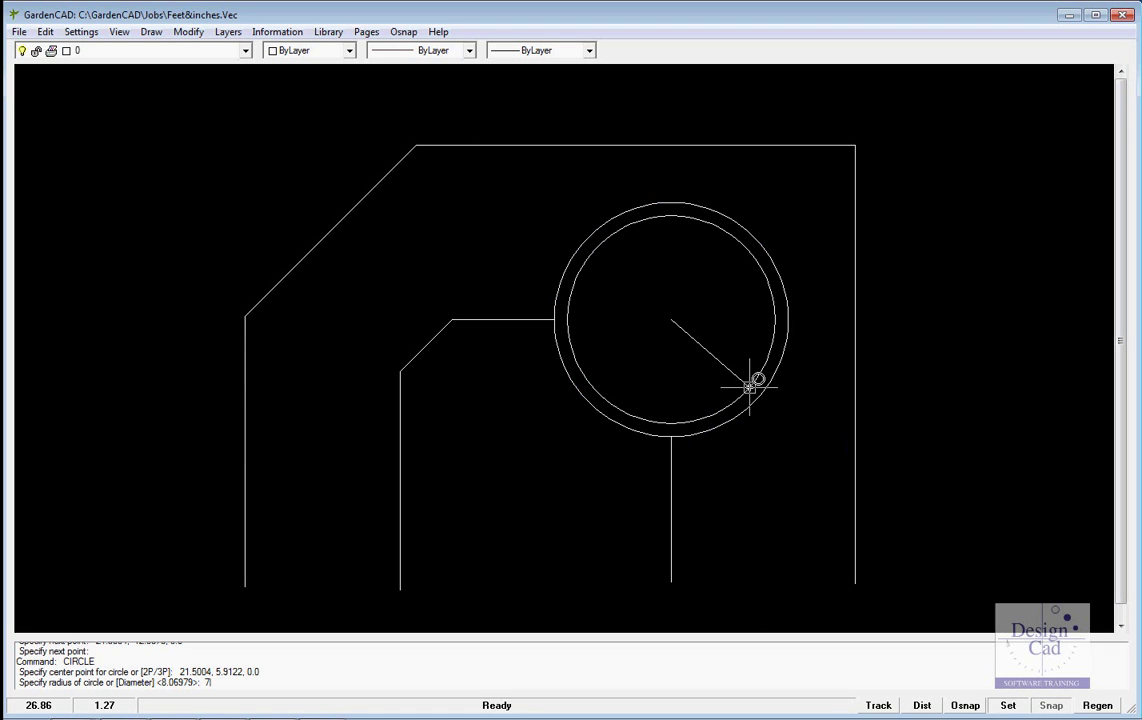
pyautogui.press('Return')
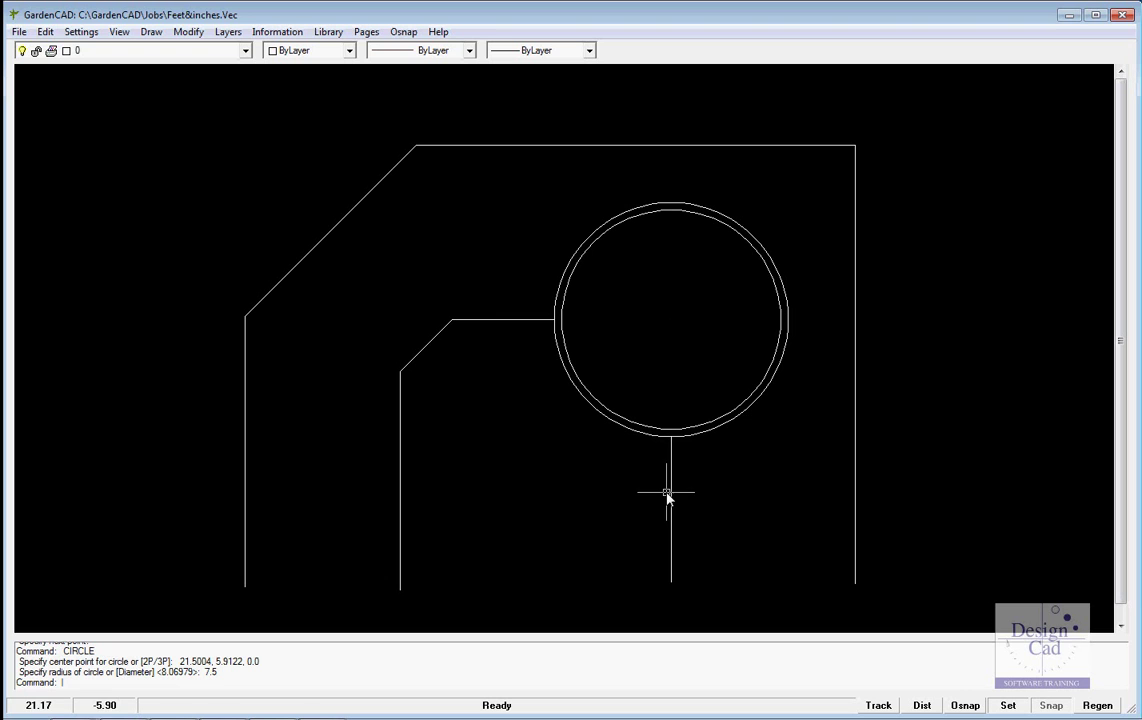
pyautogui.click(152, 33)
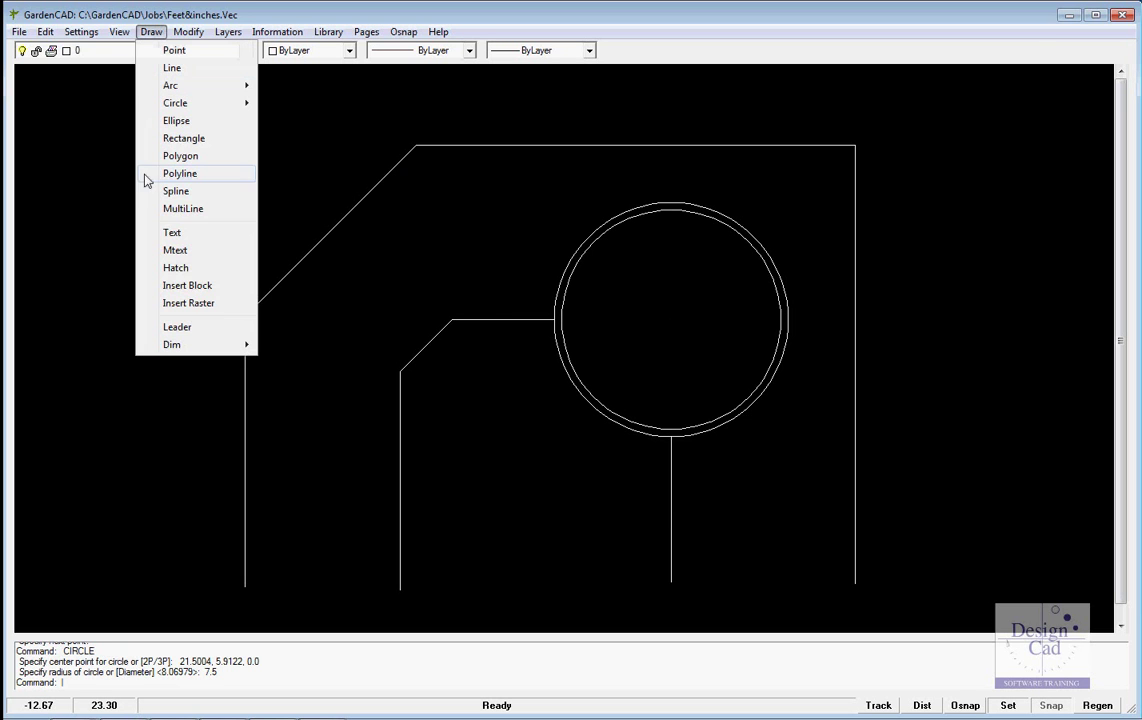
# Fill the inner 7.5-radius circle with the BRICK hatch pattern
pyautogui.click(192, 267)
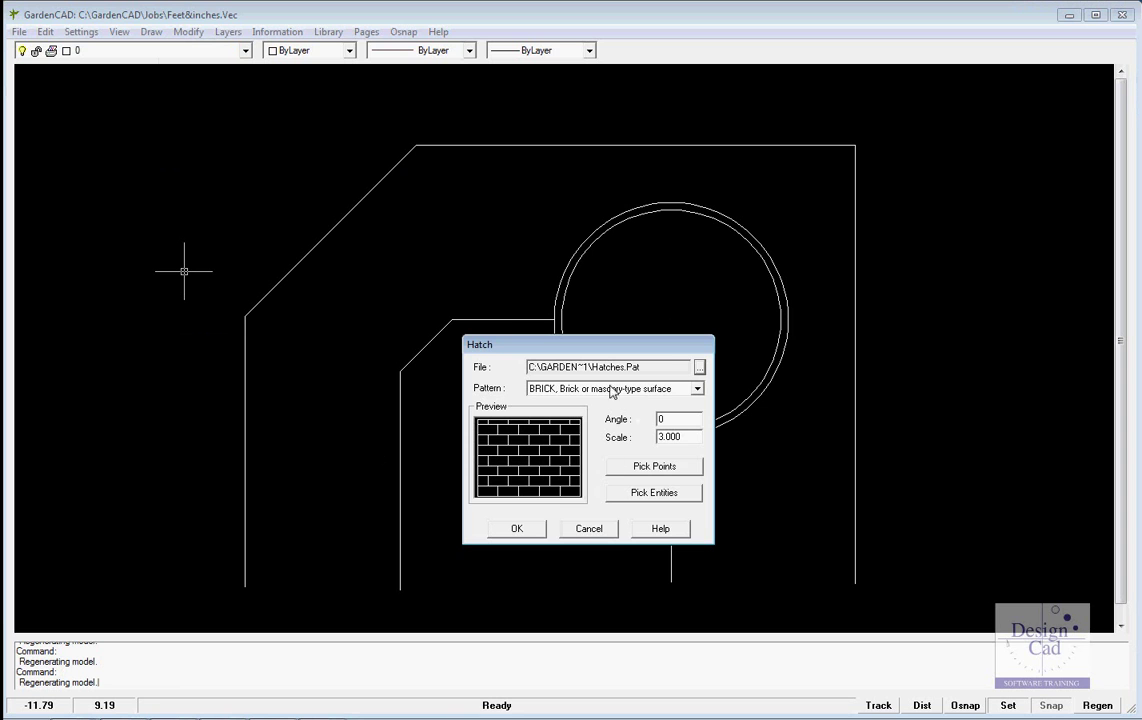
pyautogui.click(697, 388)
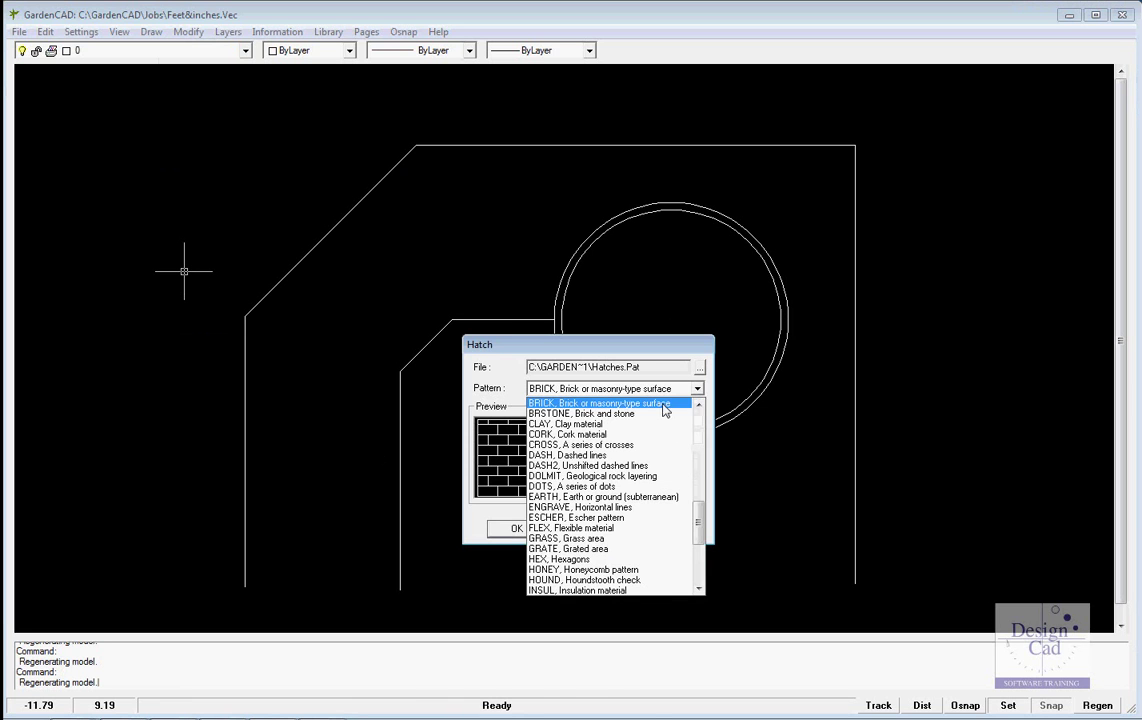
pyautogui.click(662, 403)
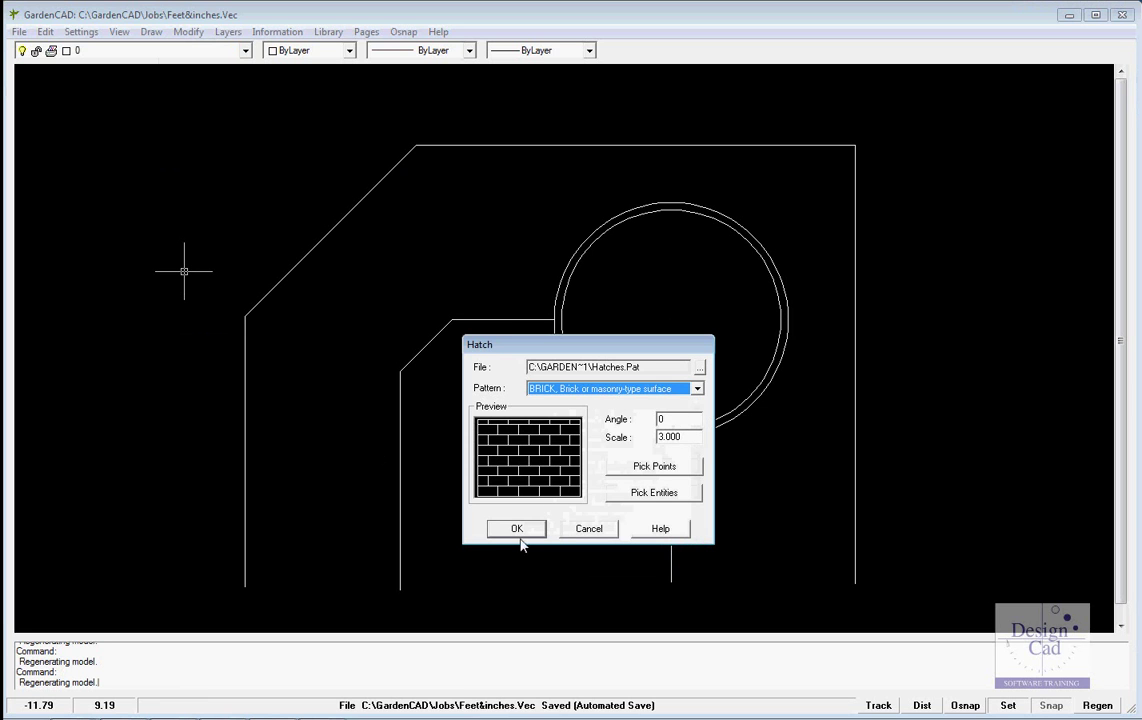
pyautogui.click(652, 493)
pyautogui.click(737, 405)
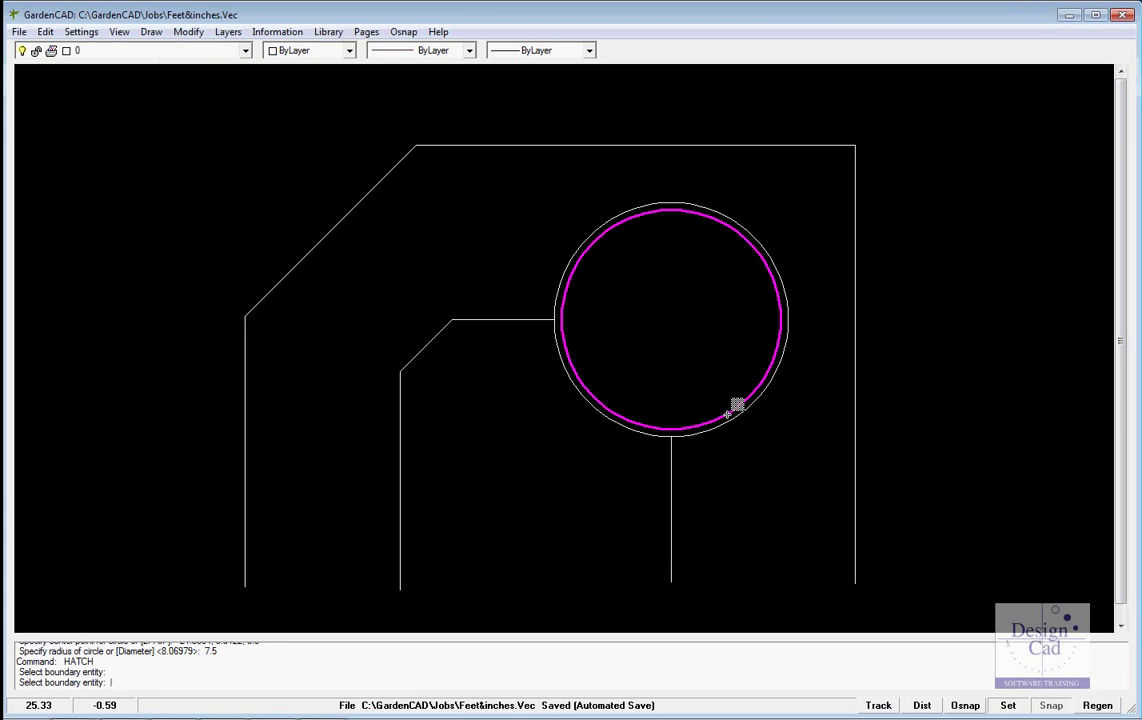
pyautogui.press('Return')
pyautogui.click(515, 551)
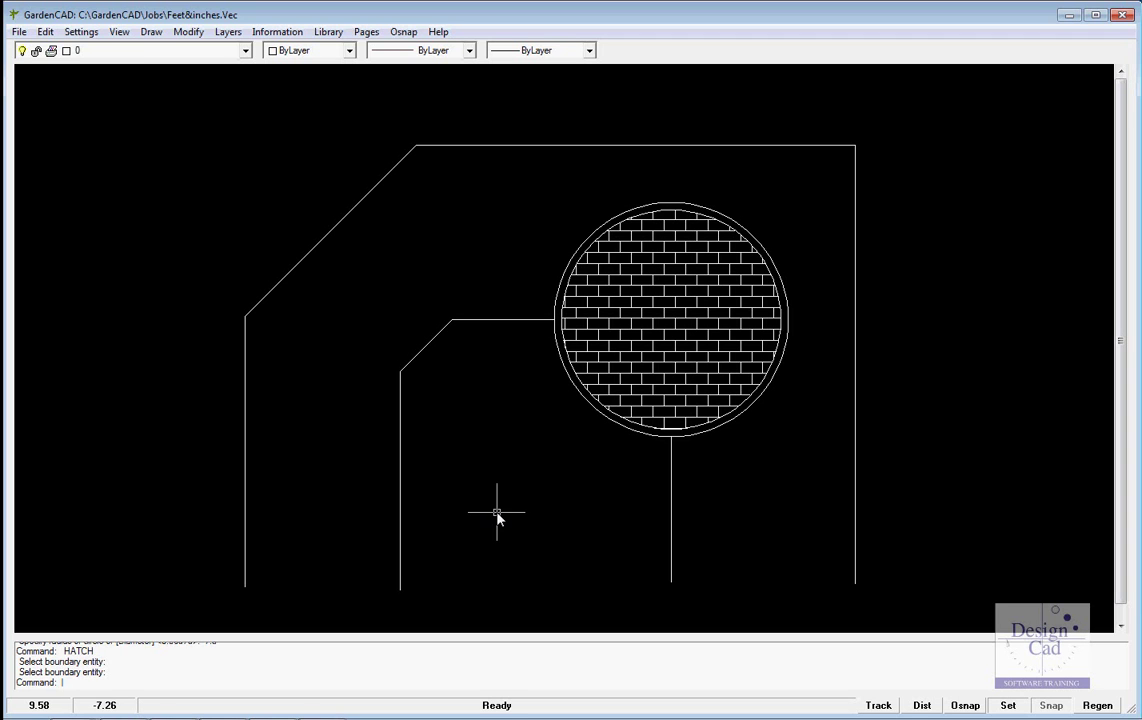
# Place the Block 01 round plant symbol from the Plant Selector in the left courtyard
pyautogui.click(330, 33)
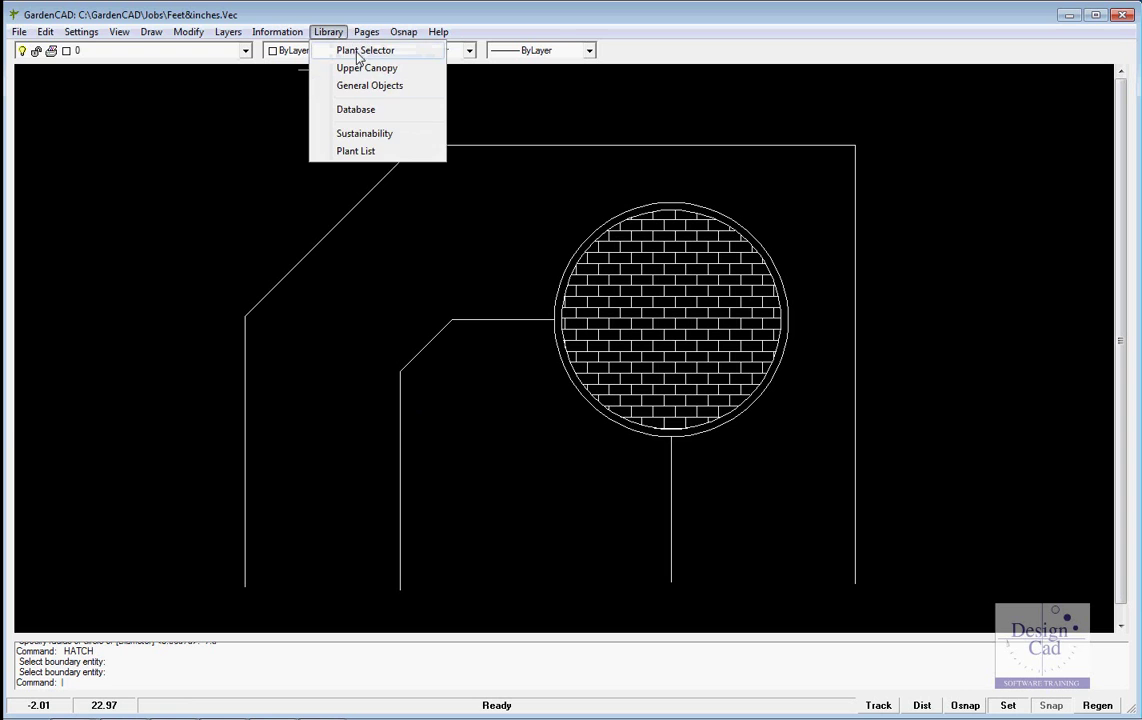
pyautogui.click(359, 53)
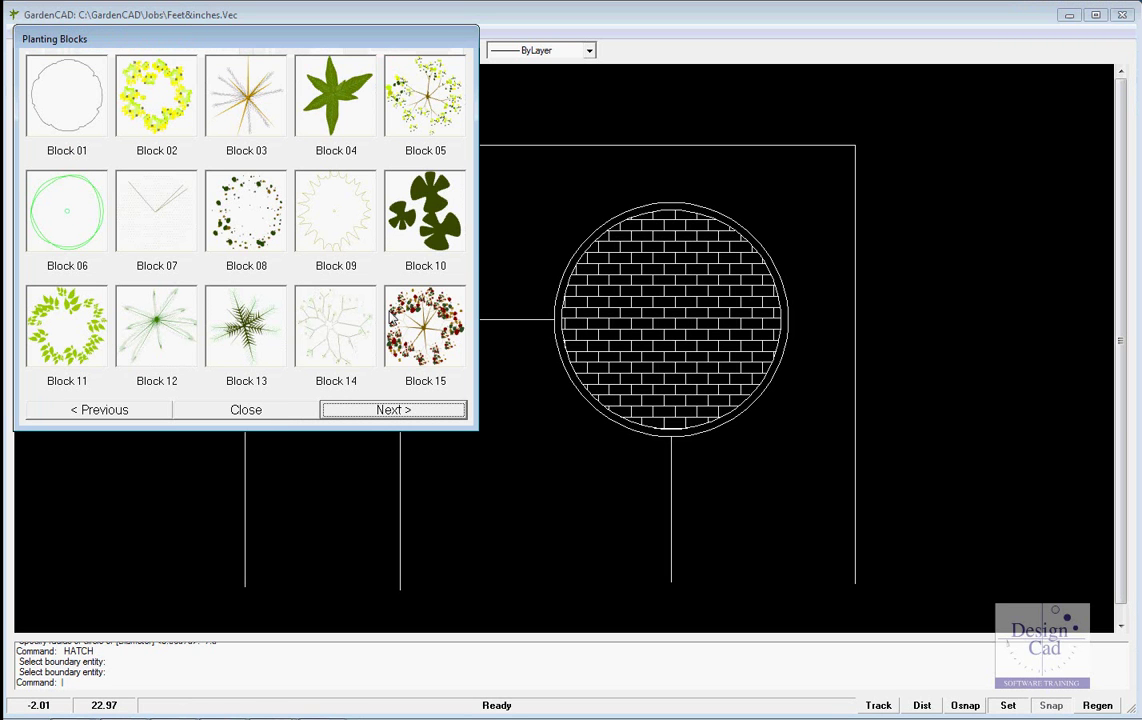
pyautogui.click(67, 107)
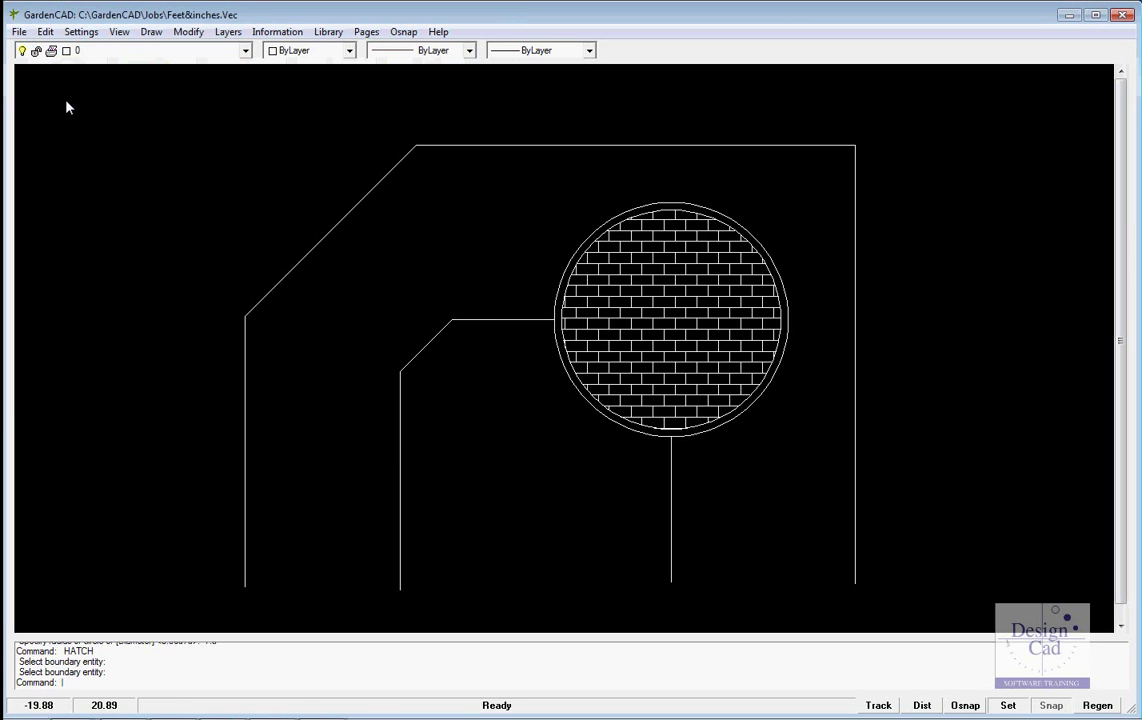
pyautogui.click(317, 369)
# Scale the Block 01 plant by factor 3.5077 about its centre
pyautogui.rightClick(317, 369)
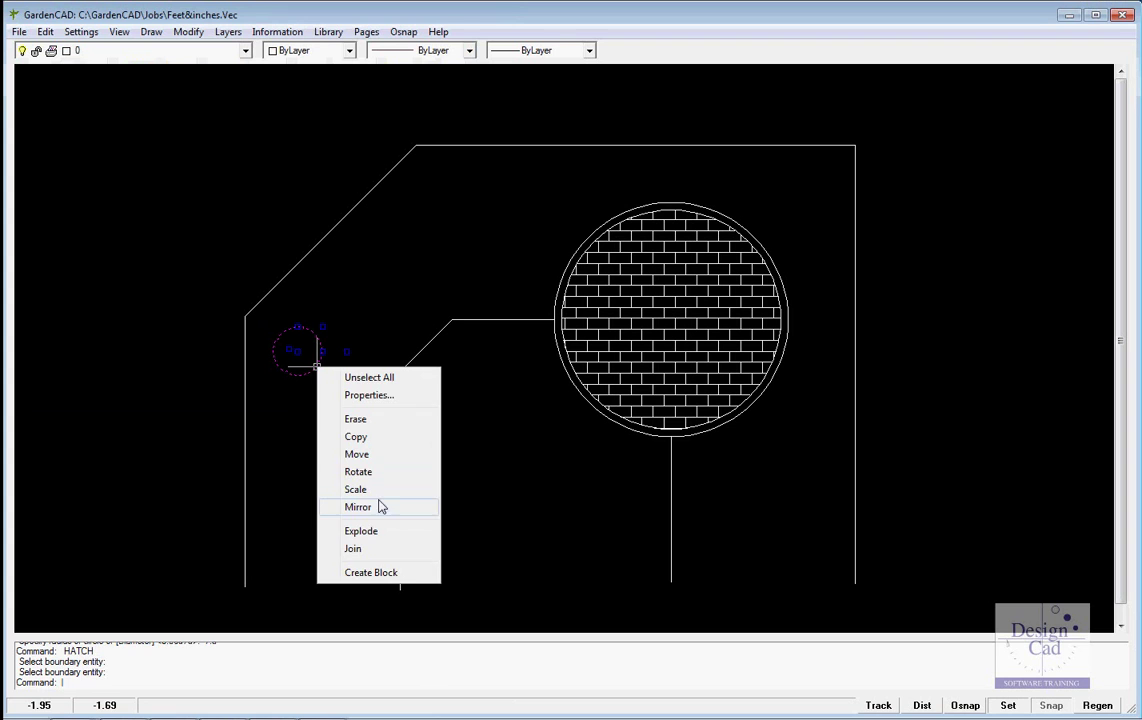
pyautogui.click(375, 487)
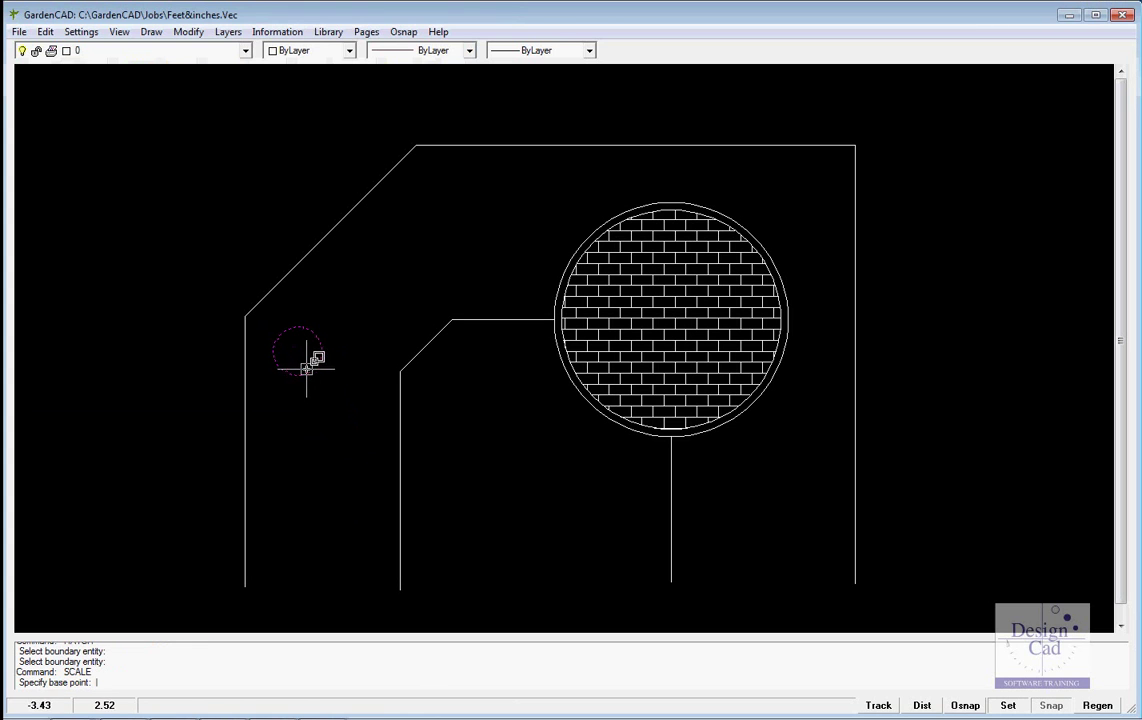
pyautogui.click(403, 32)
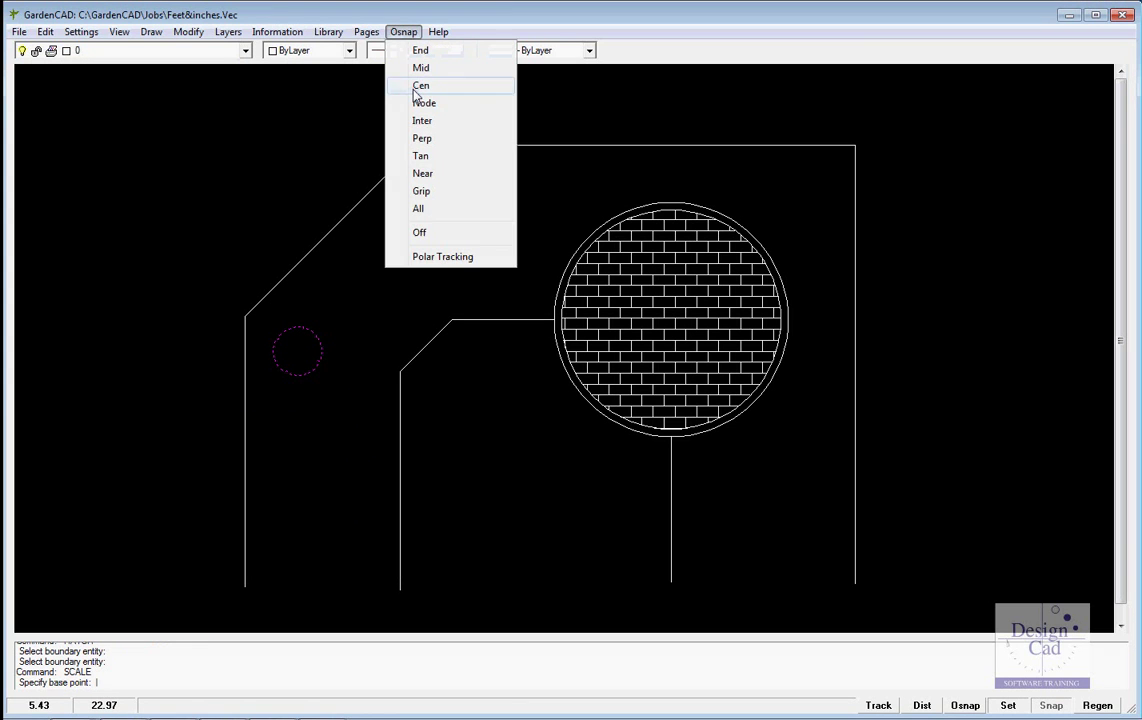
pyautogui.click(405, 86)
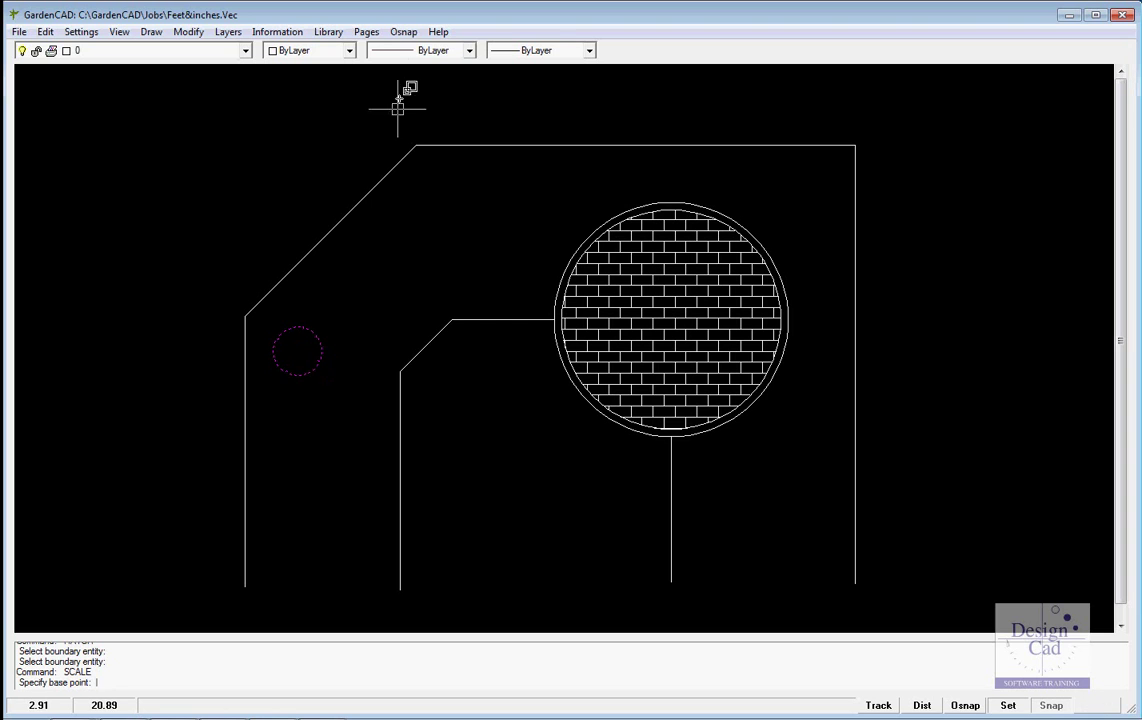
pyautogui.click(403, 32)
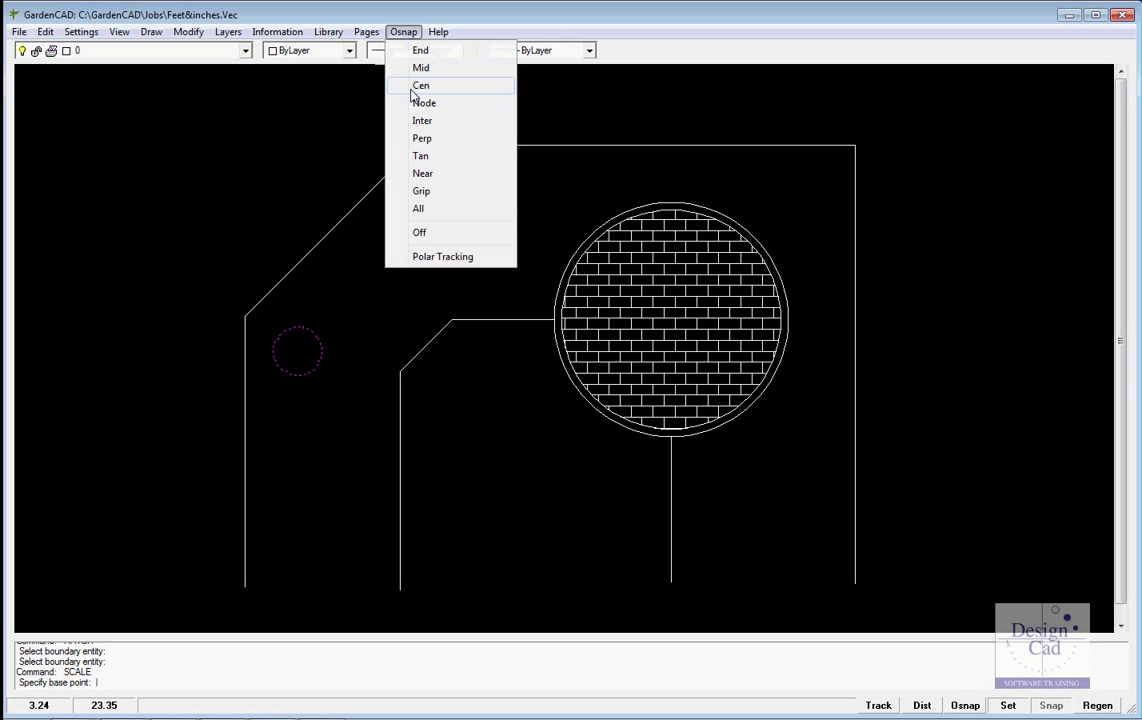
pyautogui.click(421, 193)
pyautogui.click(312, 360)
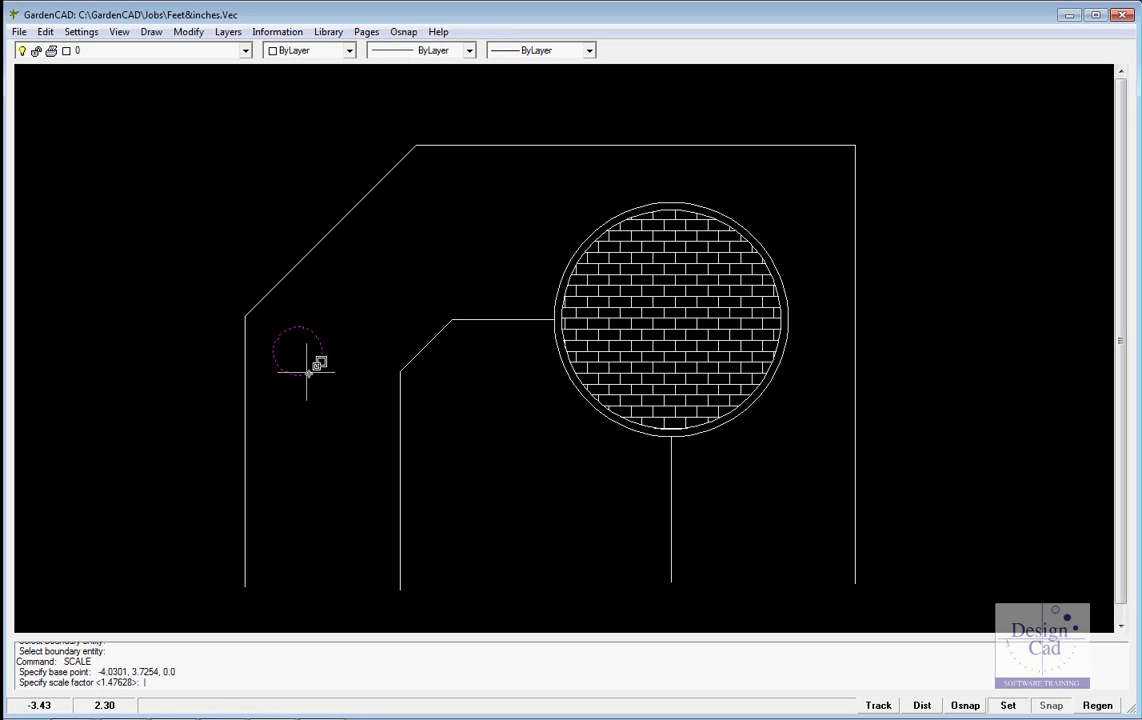
pyautogui.click(521, 524)
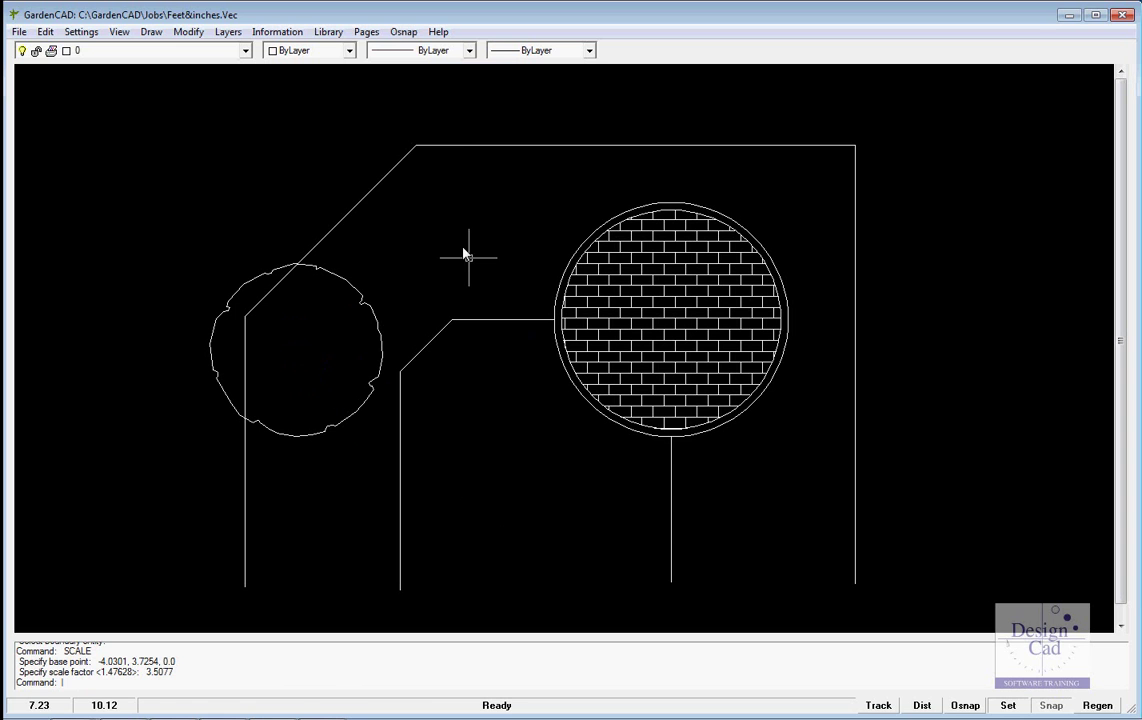
# Place a Block 03 starburst plant beside the brick seating circle
pyautogui.click(328, 32)
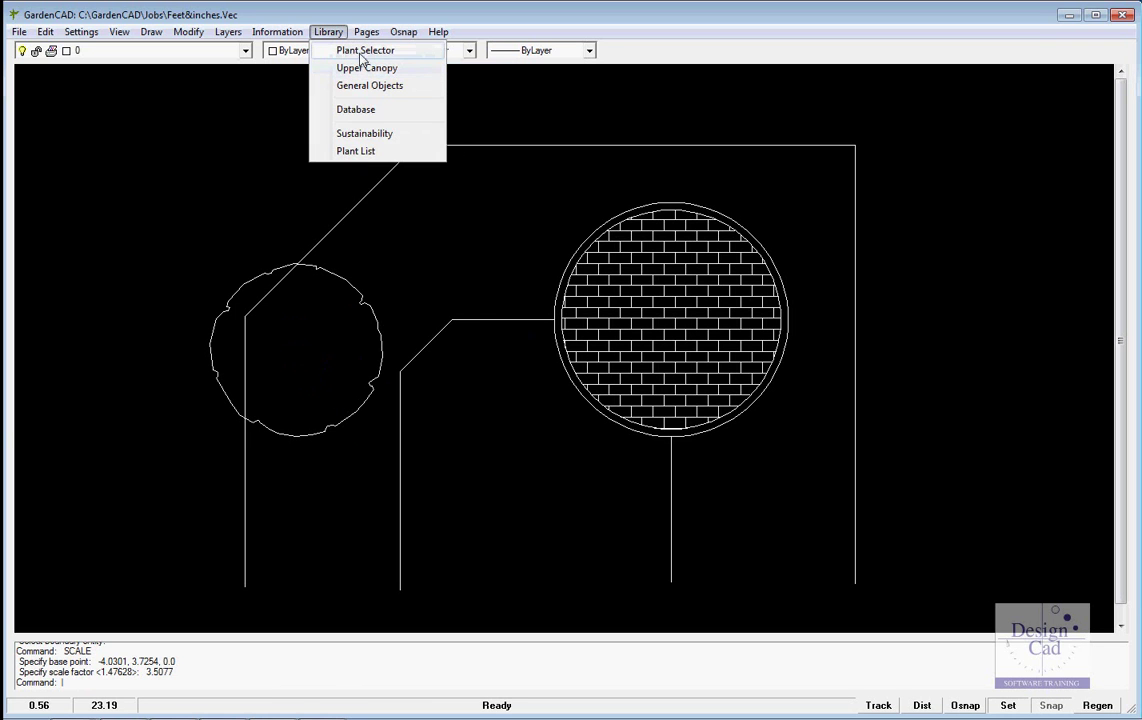
pyautogui.click(360, 51)
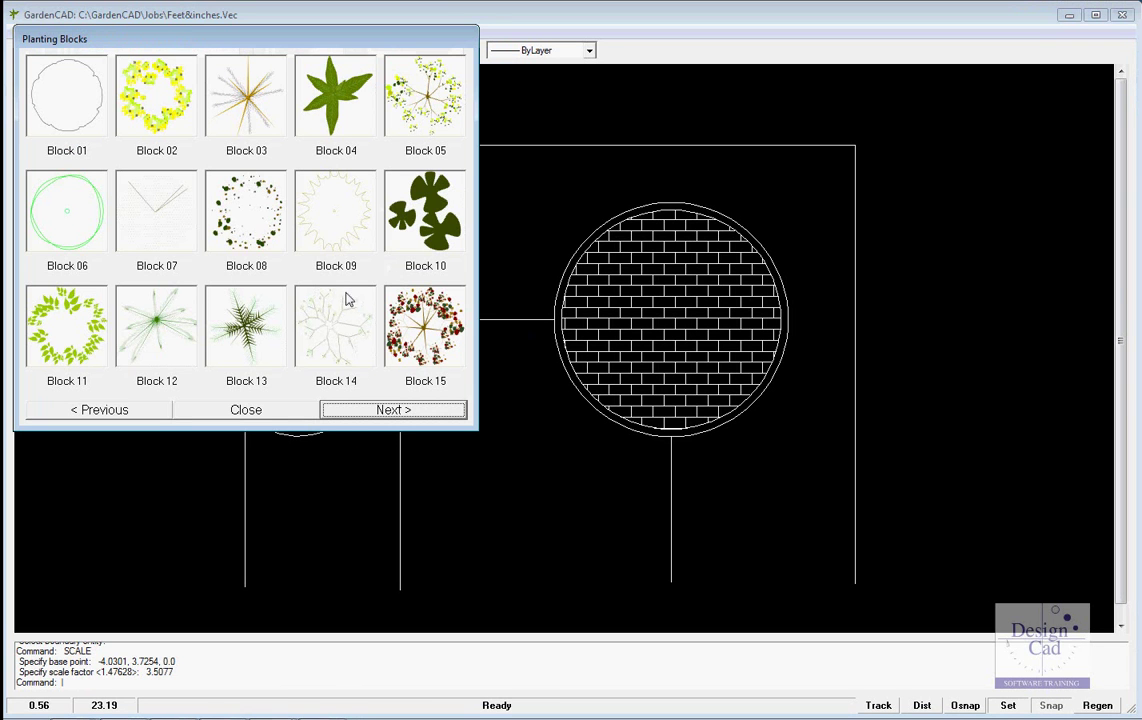
pyautogui.click(234, 104)
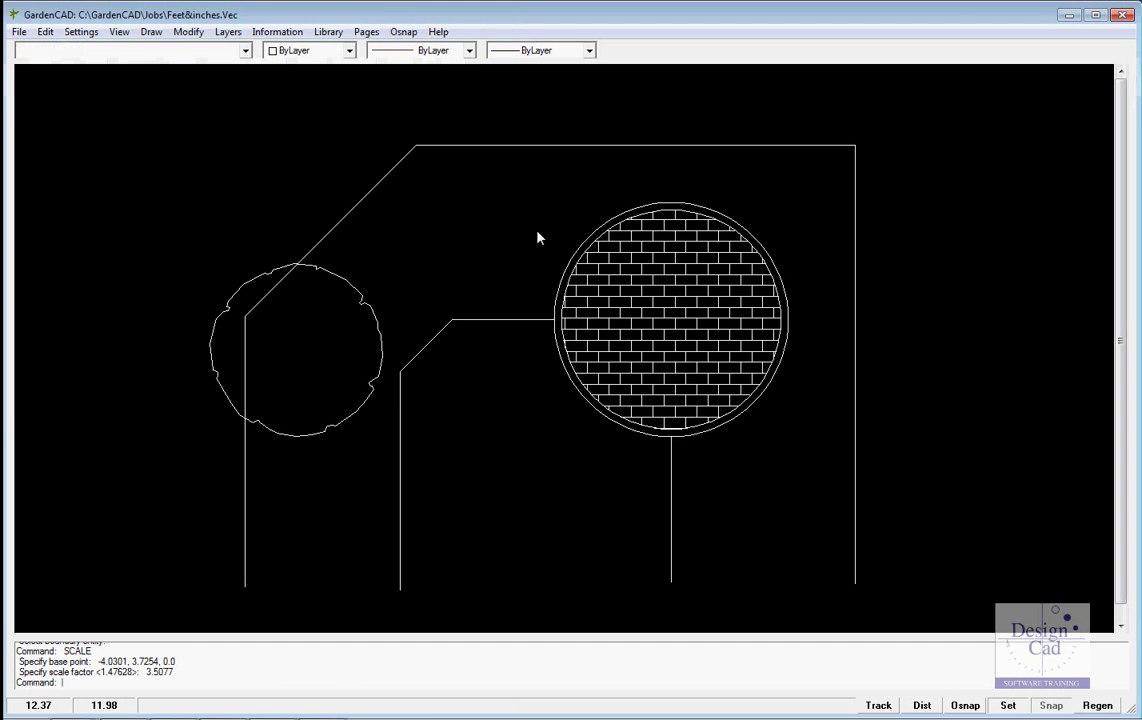
pyautogui.scroll(2, 545, 250)
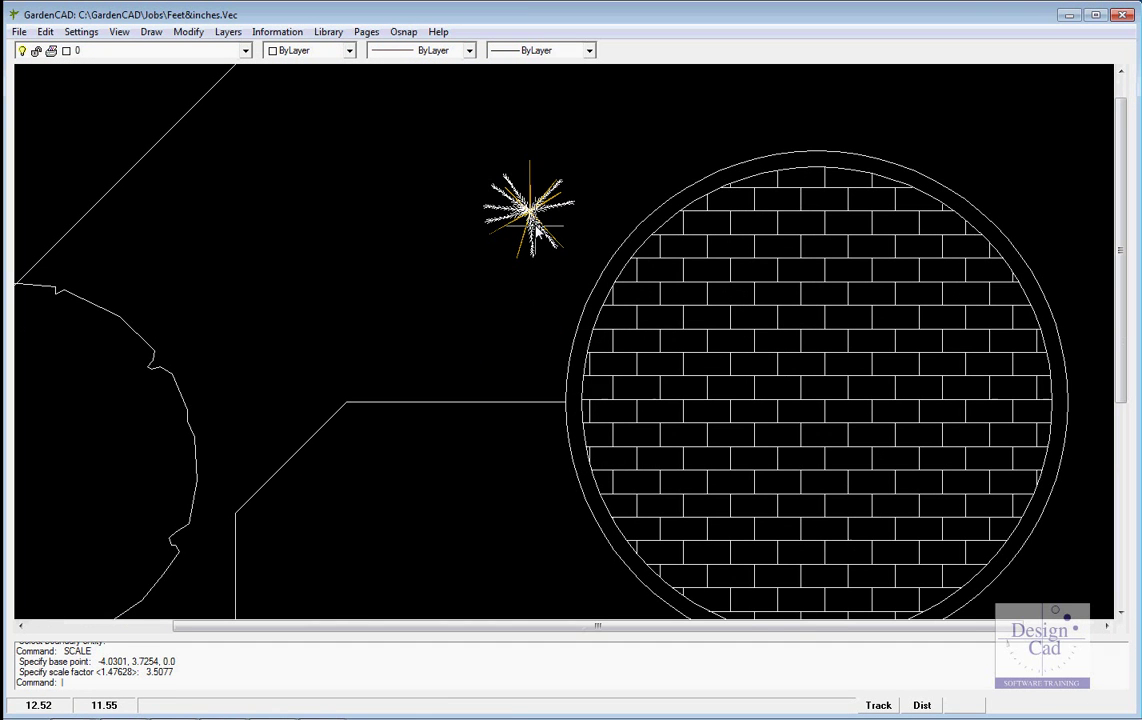
pyautogui.click(536, 229)
# Copy the starburst plant to five more spots along the circle's upper-left edge
pyautogui.rightClick(536, 229)
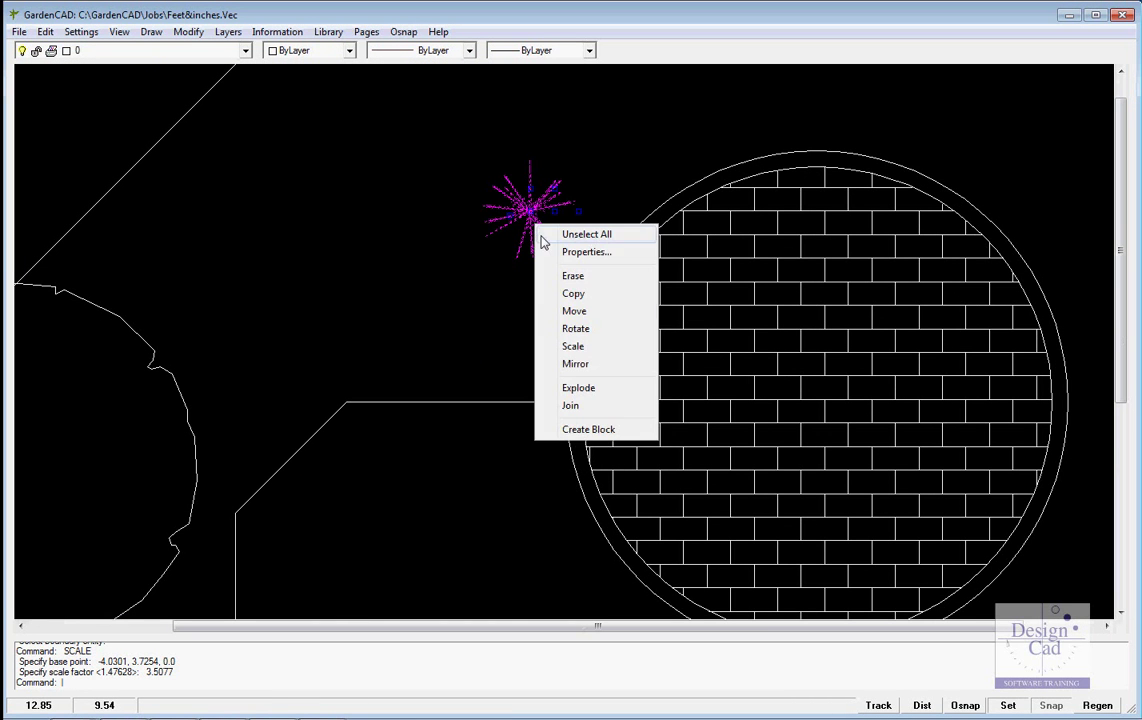
pyautogui.click(579, 295)
pyautogui.click(538, 204)
pyautogui.click(558, 257)
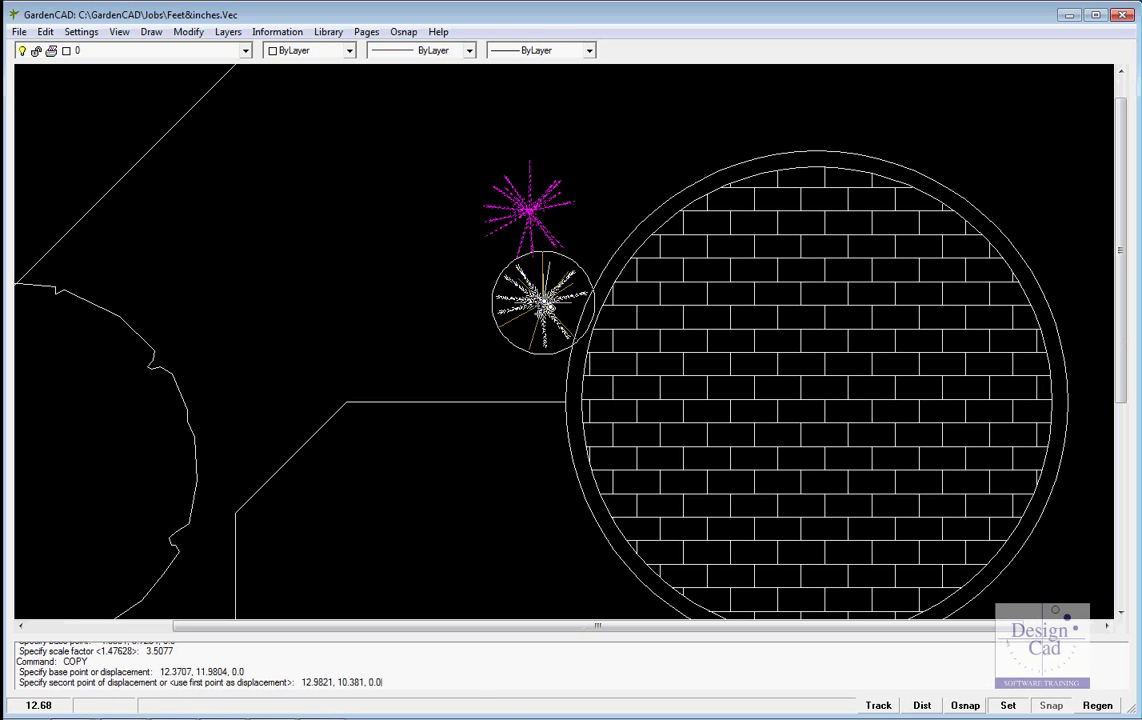
pyautogui.click(533, 340)
pyautogui.click(458, 364)
pyautogui.click(580, 162)
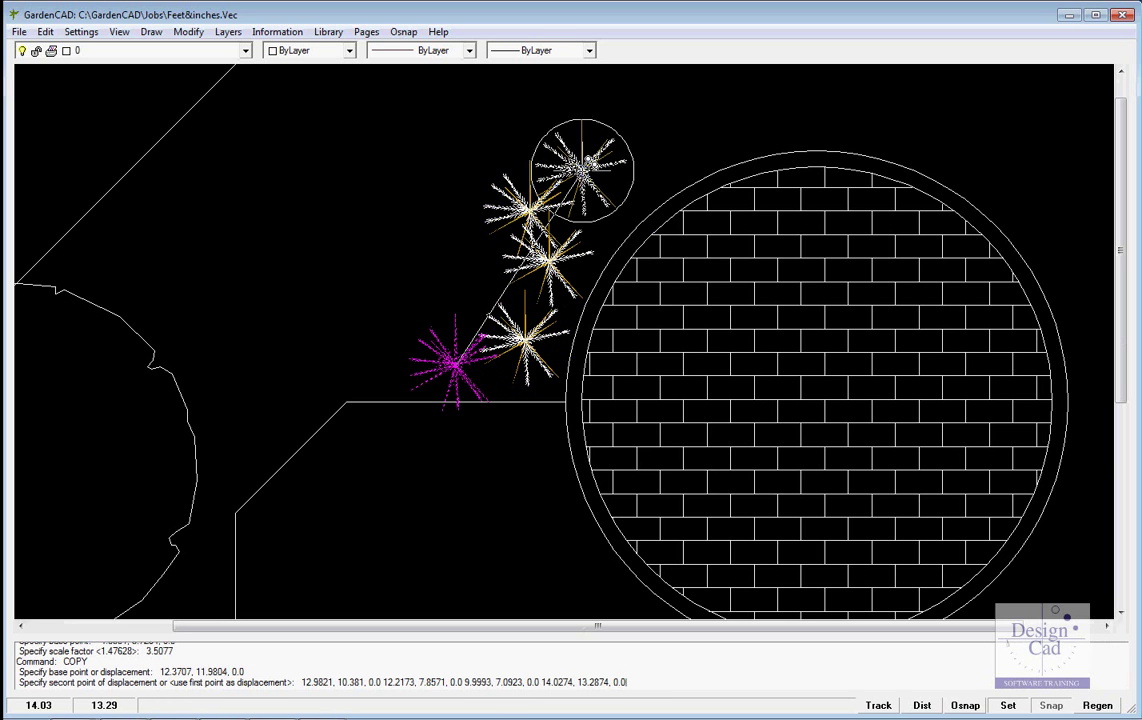
pyautogui.click(665, 147)
pyautogui.press('Return')
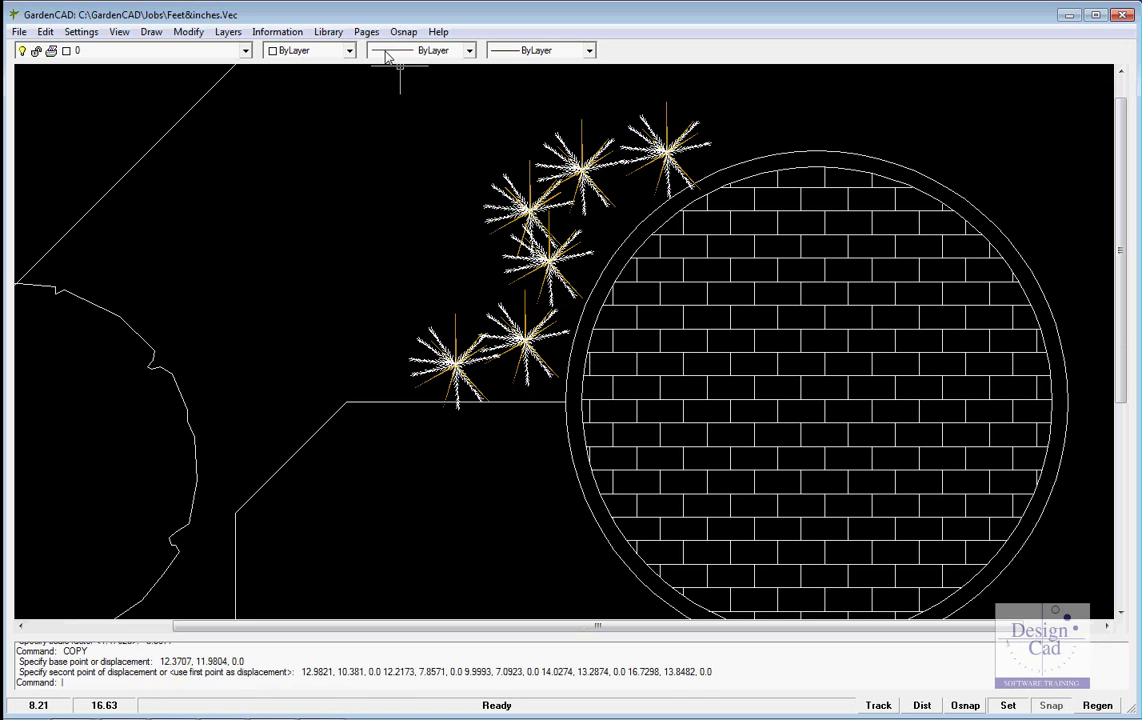
# Place a green fern plant symbol from the Plant Selector above the seating circle
pyautogui.click(347, 36)
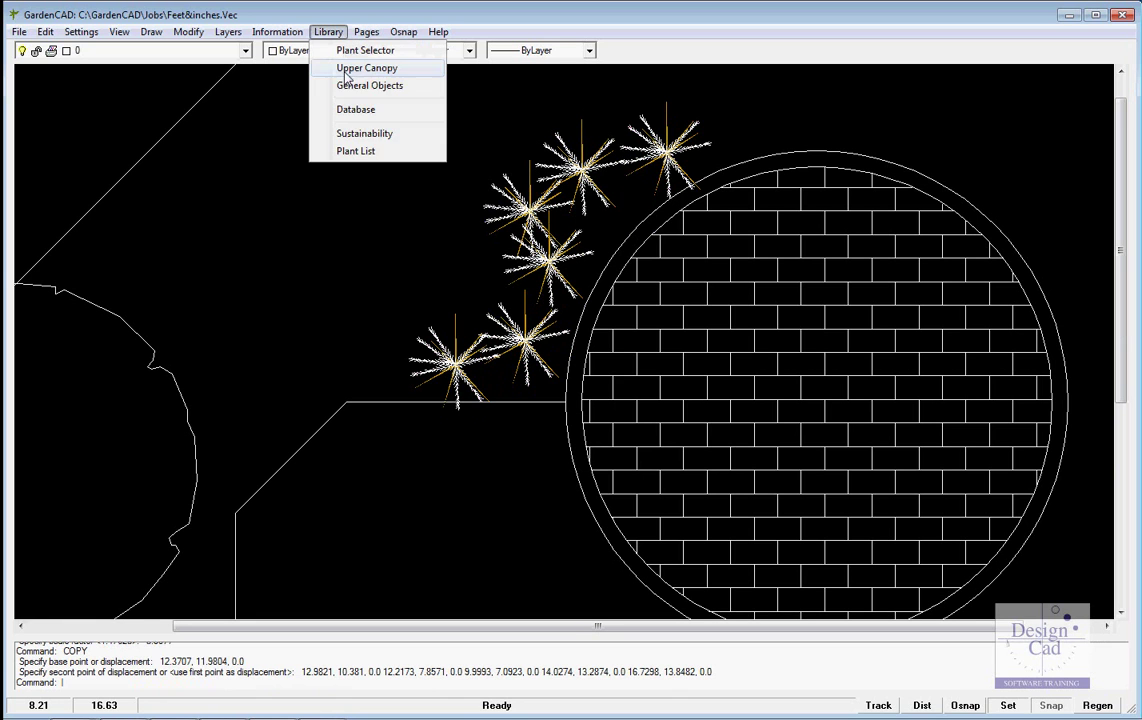
pyautogui.click(352, 48)
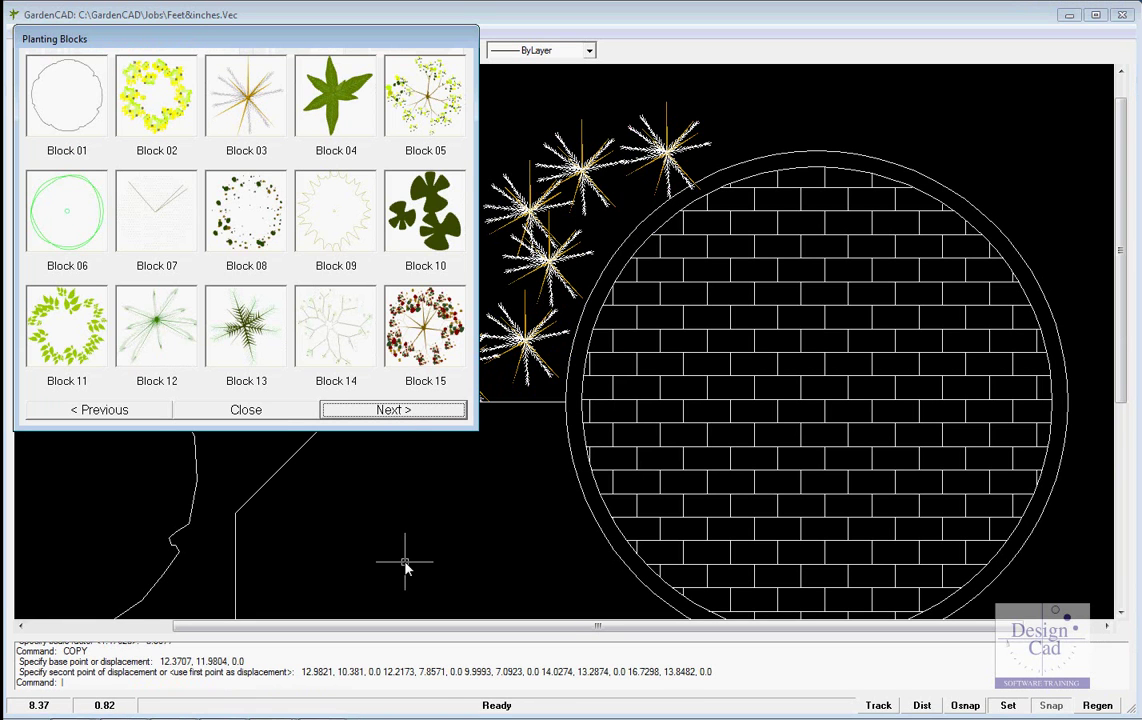
pyautogui.click(246, 410)
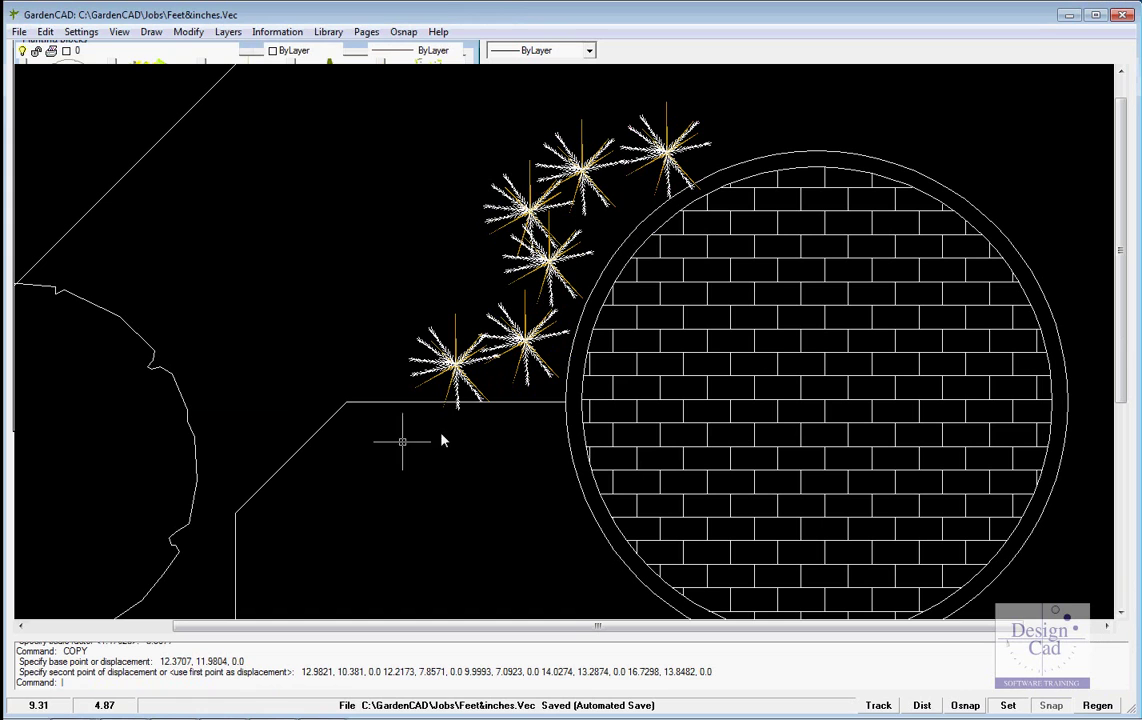
pyautogui.click(752, 124)
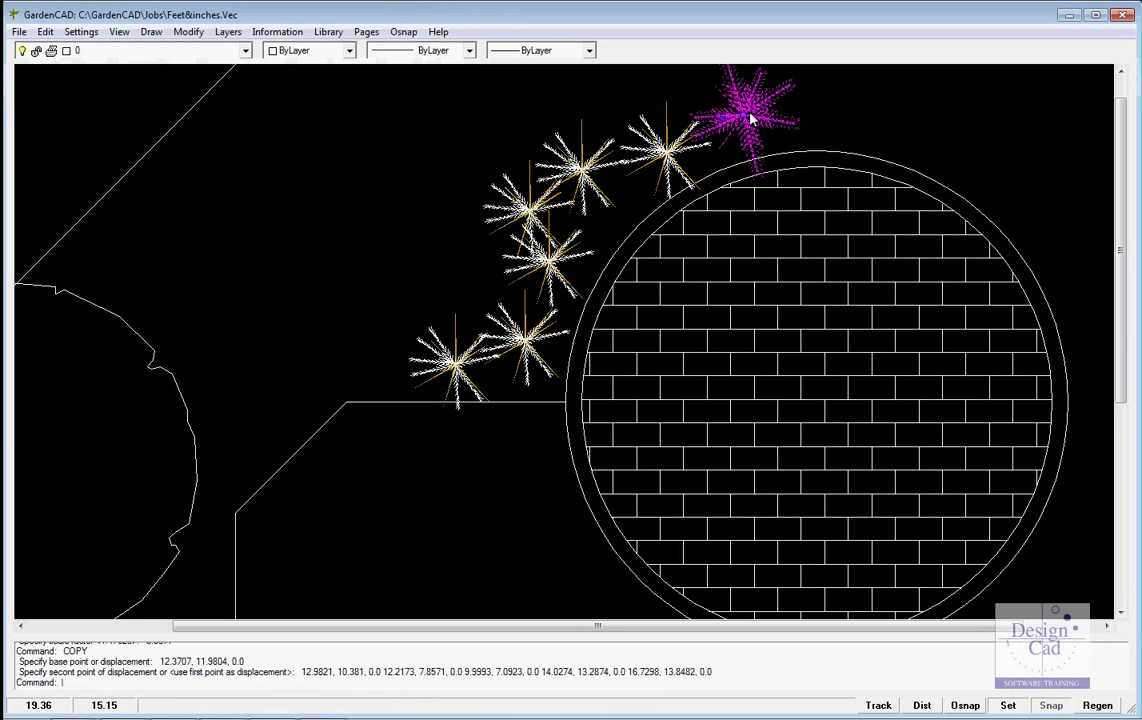
# Copy the fern to four more positions along the circle's upper-right edge
pyautogui.rightClick(751, 115)
pyautogui.click(787, 183)
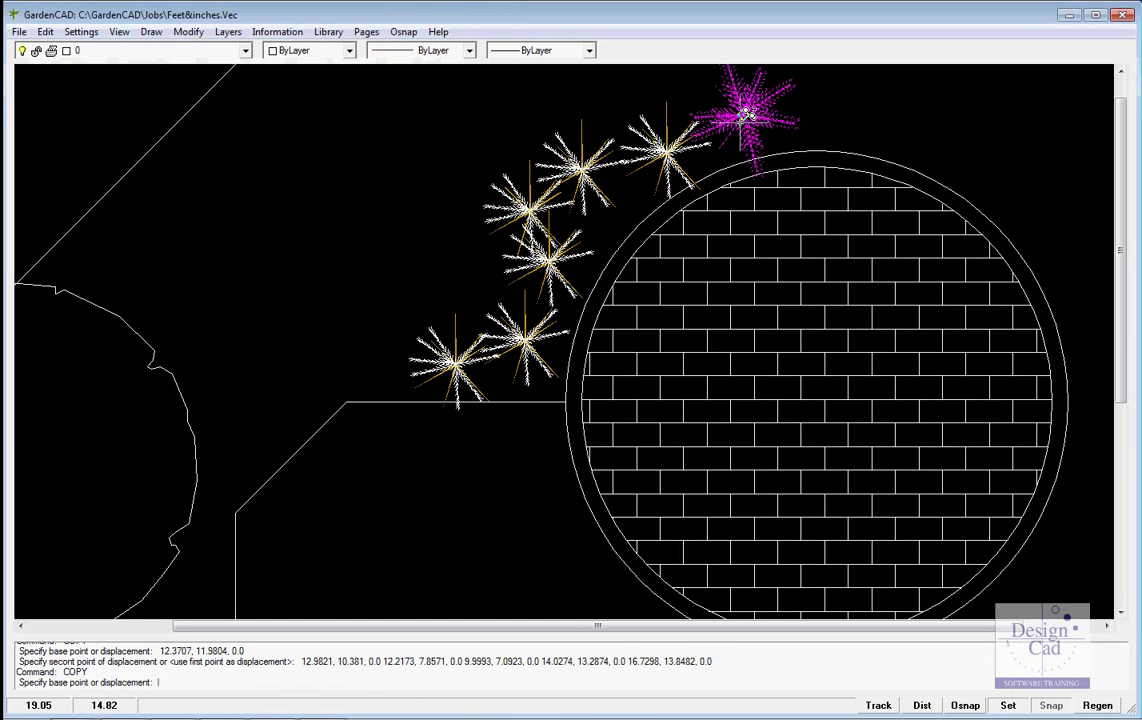
pyautogui.click(752, 105)
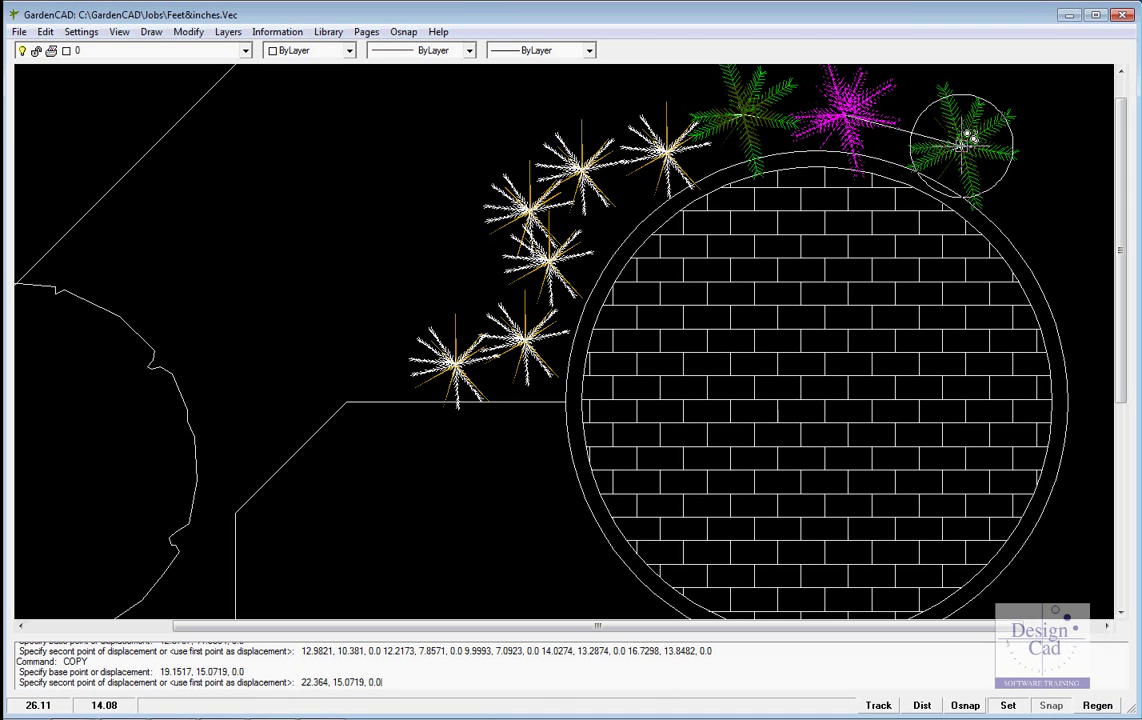
pyautogui.click(956, 107)
pyautogui.click(1012, 184)
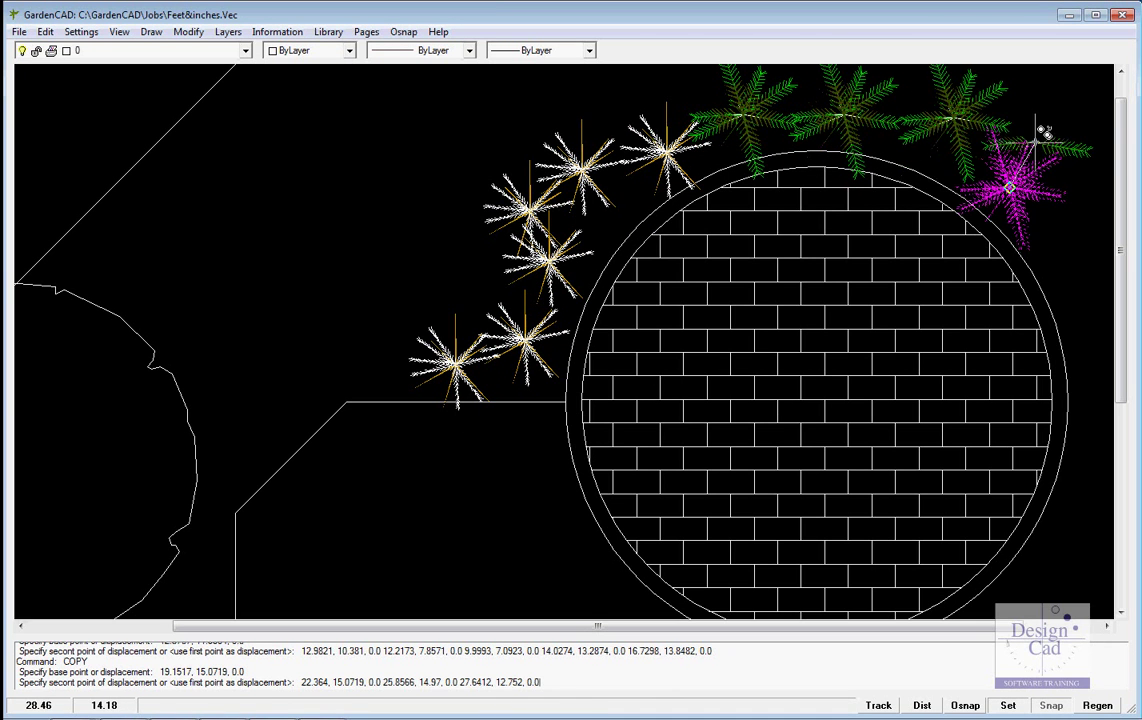
pyautogui.click(1057, 113)
pyautogui.press('Return')
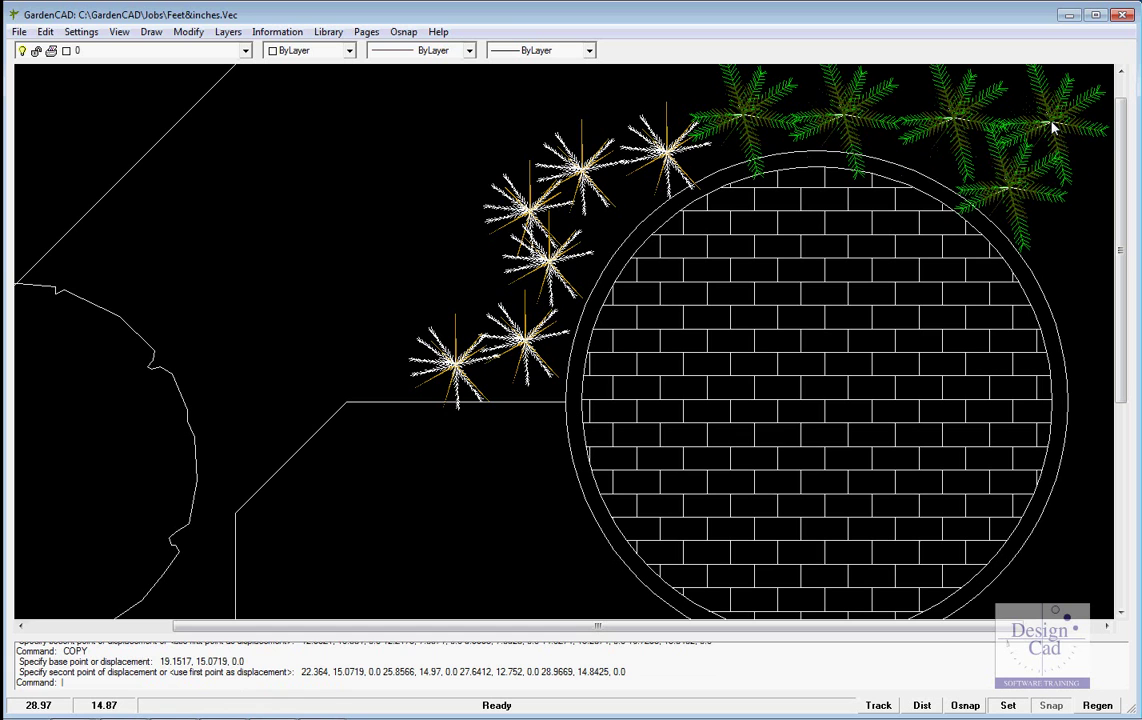
# Zoom to extents to view the whole courtyard layout
pyautogui.rightClick(917, 180)
pyautogui.click(966, 216)
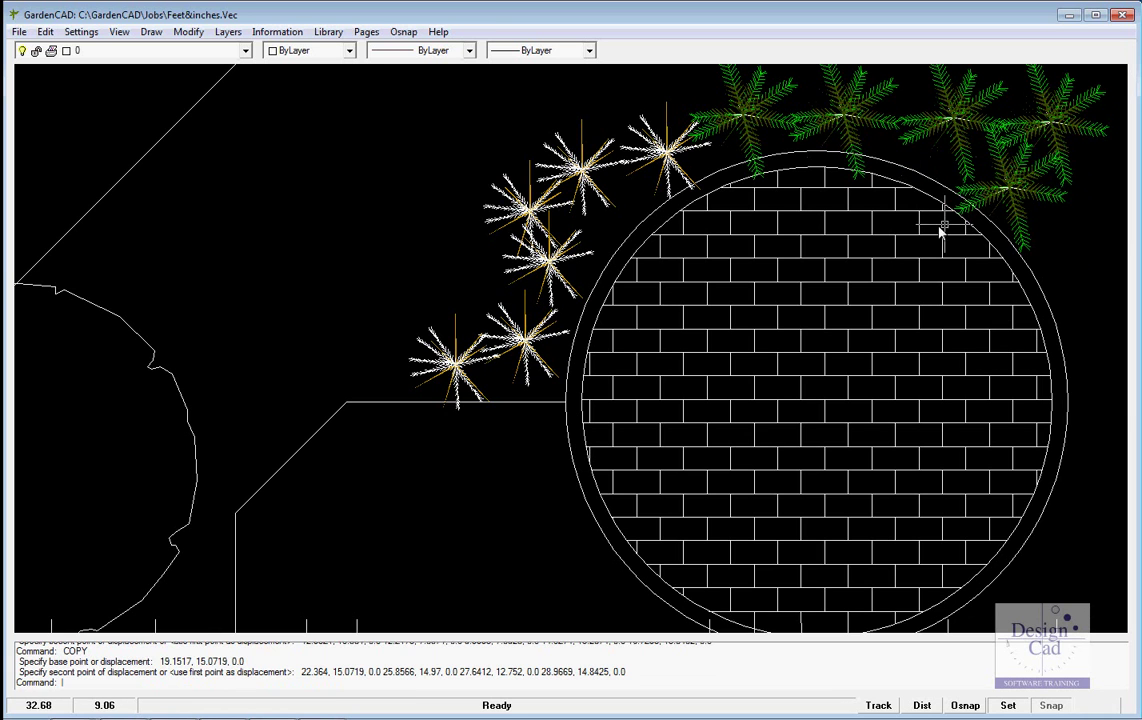
pyautogui.moveTo(917, 272)
pyautogui.mouseDown(button='middle')
pyautogui.moveTo(913, 256)
pyautogui.moveTo(598, 442)
pyautogui.mouseUp(button='middle')
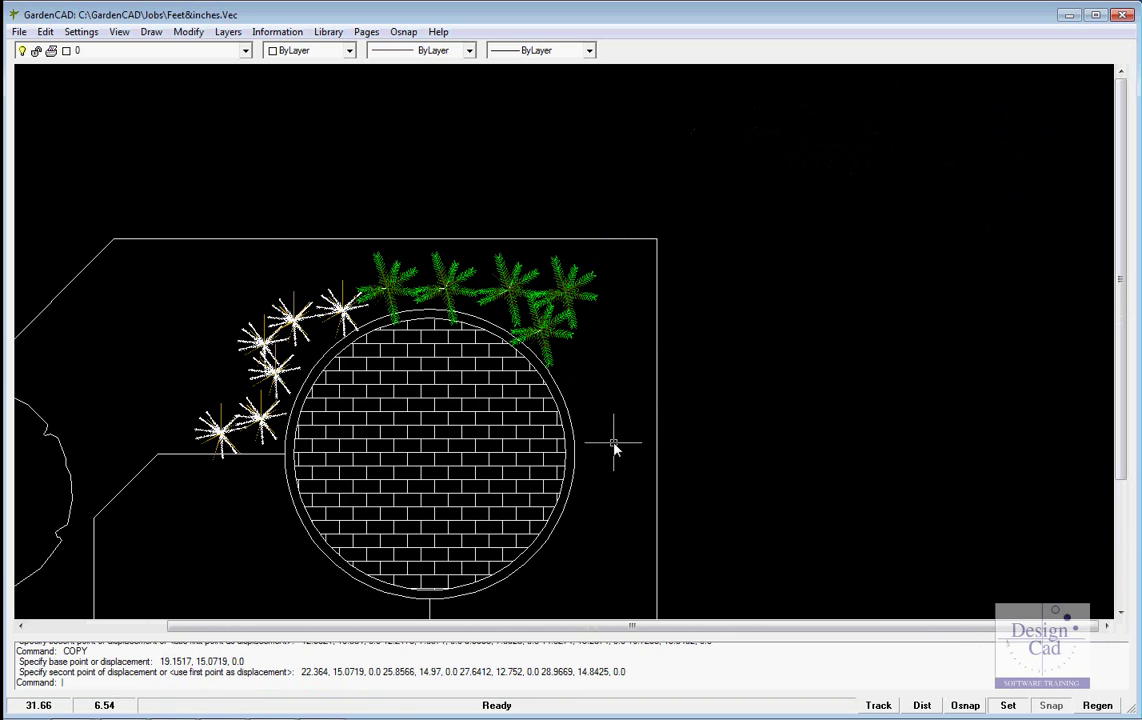
# Scale the rightmost fern about its centre by a factor of 1.813
pyautogui.click(573, 289)
pyautogui.rightClick(576, 290)
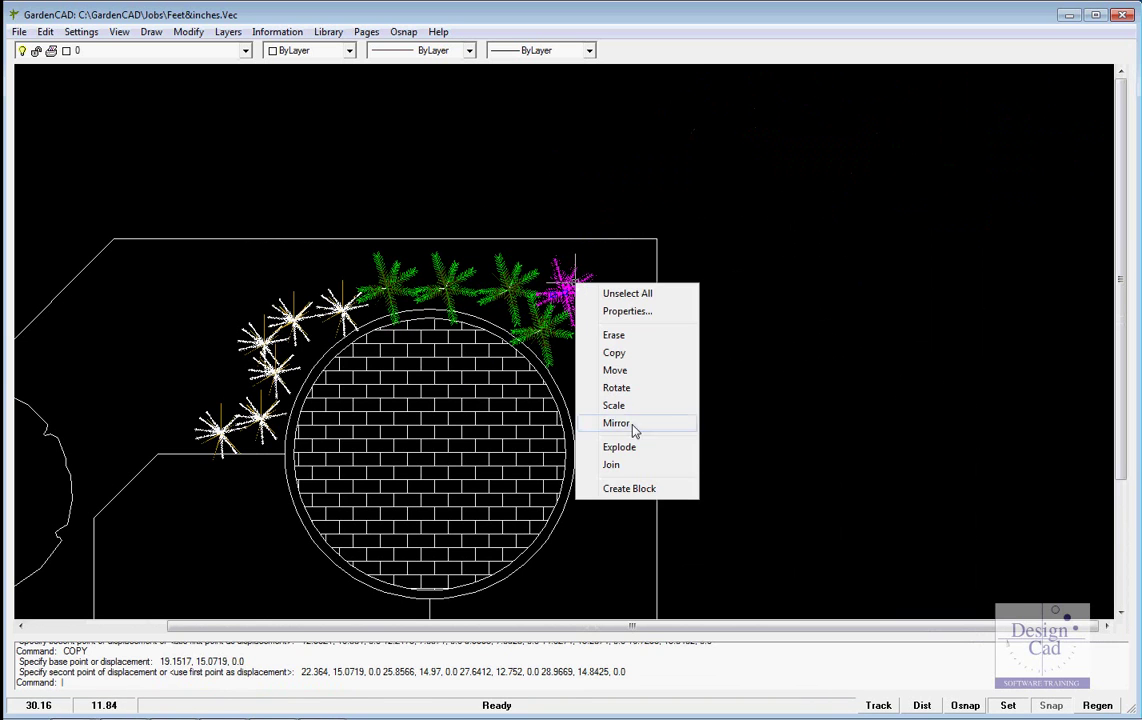
pyautogui.click(619, 405)
pyautogui.click(586, 288)
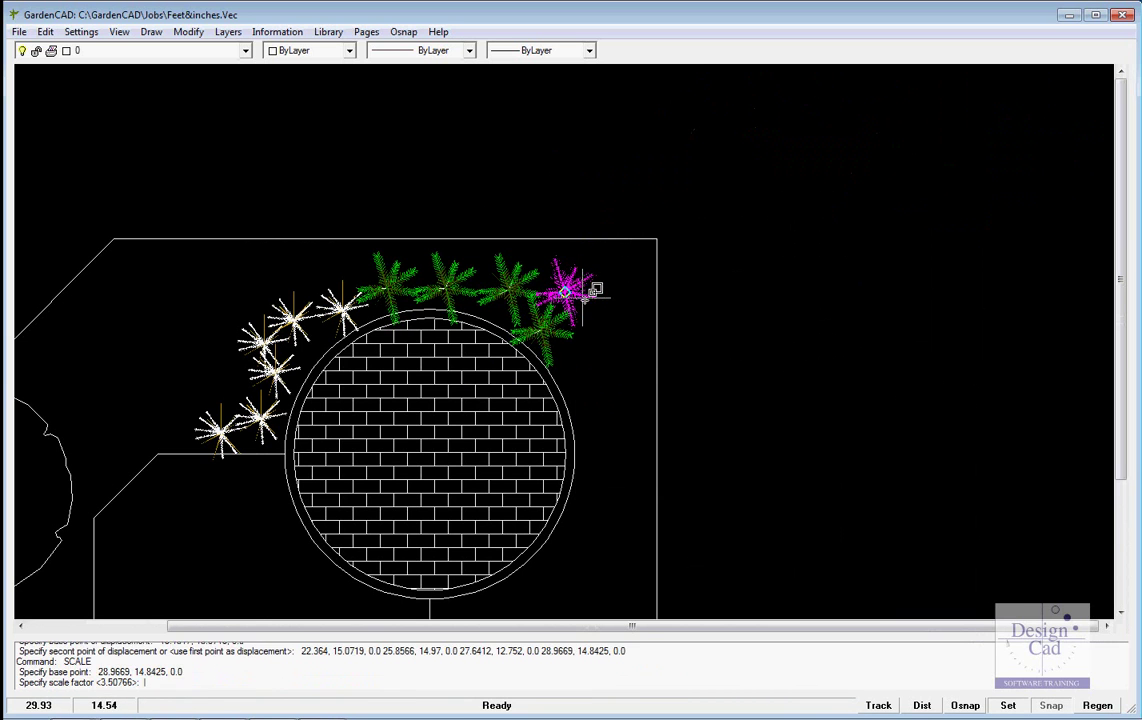
pyautogui.click(690, 358)
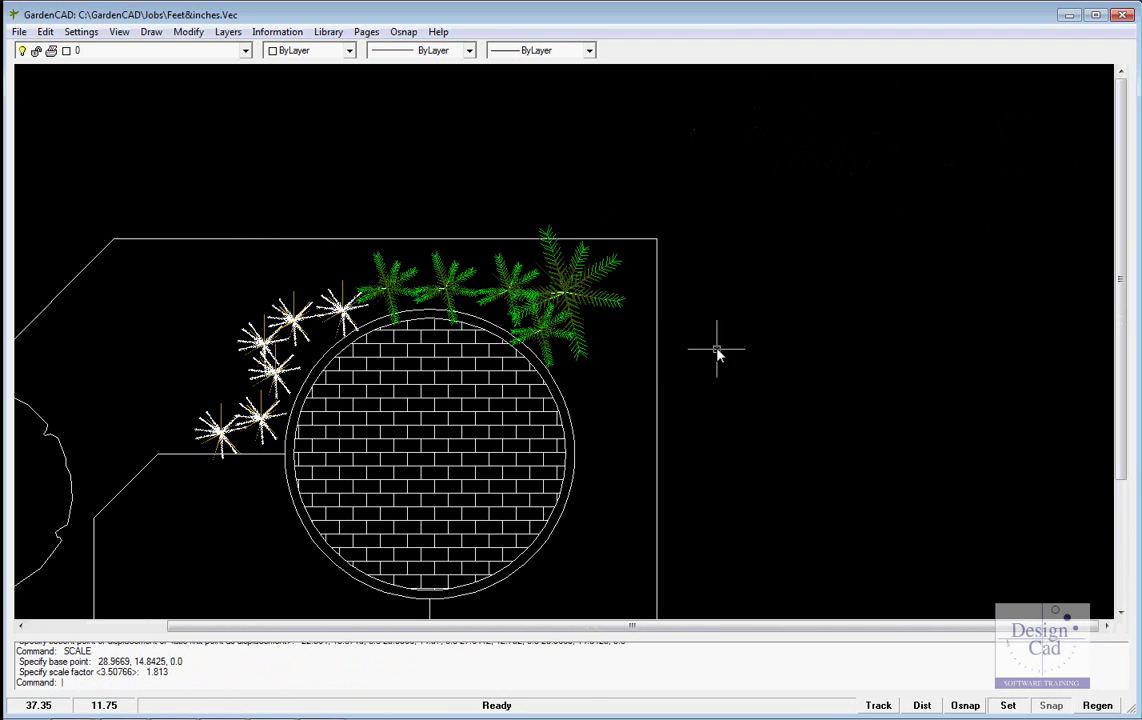
# Scale the neighbouring fern about its centre by a factor of 1.3266
pyautogui.click(517, 274)
pyautogui.rightClick(516, 274)
pyautogui.click(555, 397)
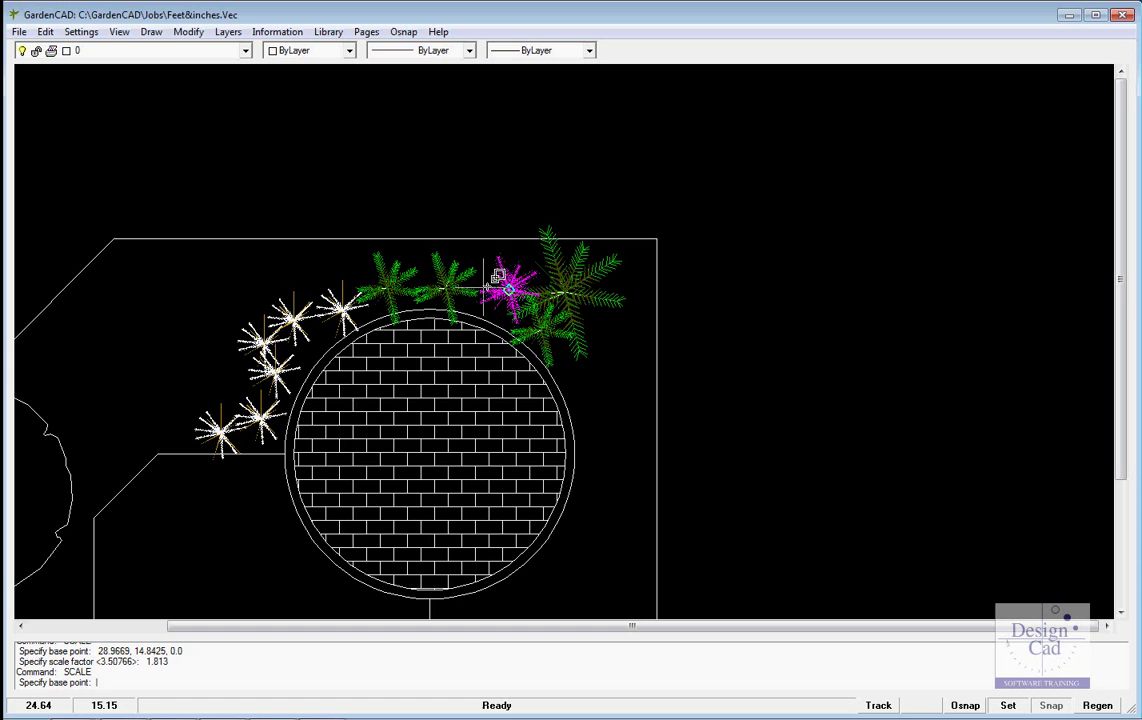
pyautogui.click(510, 289)
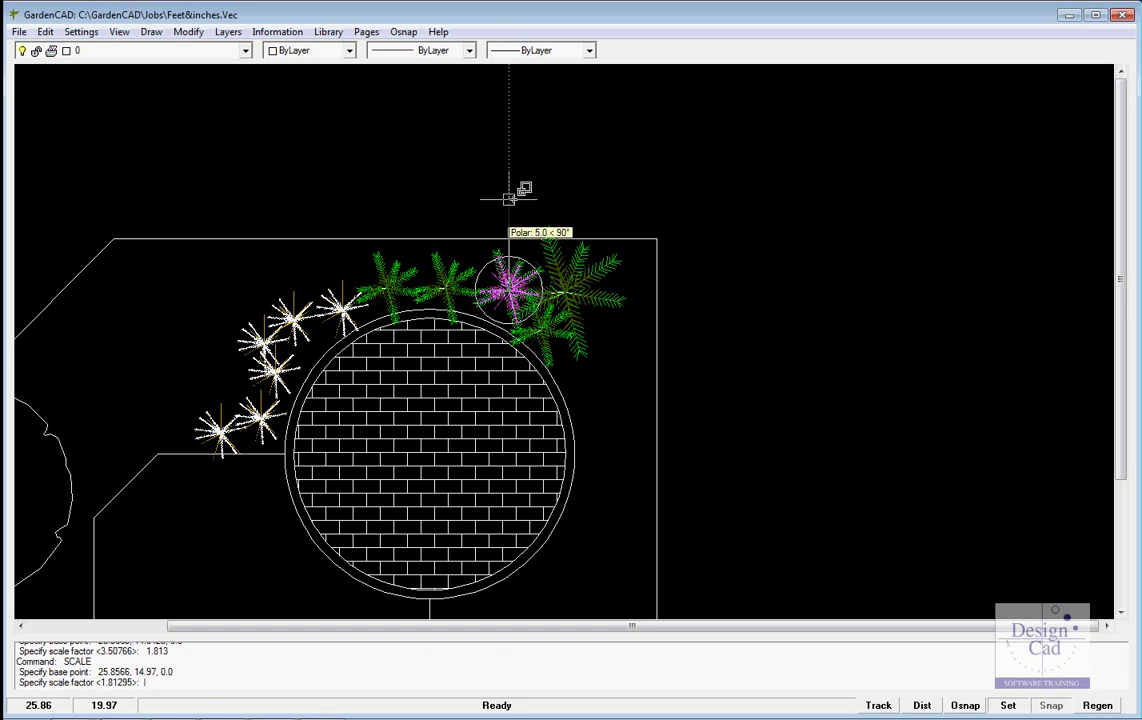
pyautogui.click(512, 258)
# Rotate that neighbouring fern about its centre to 99.3629 degrees
pyautogui.click(508, 262)
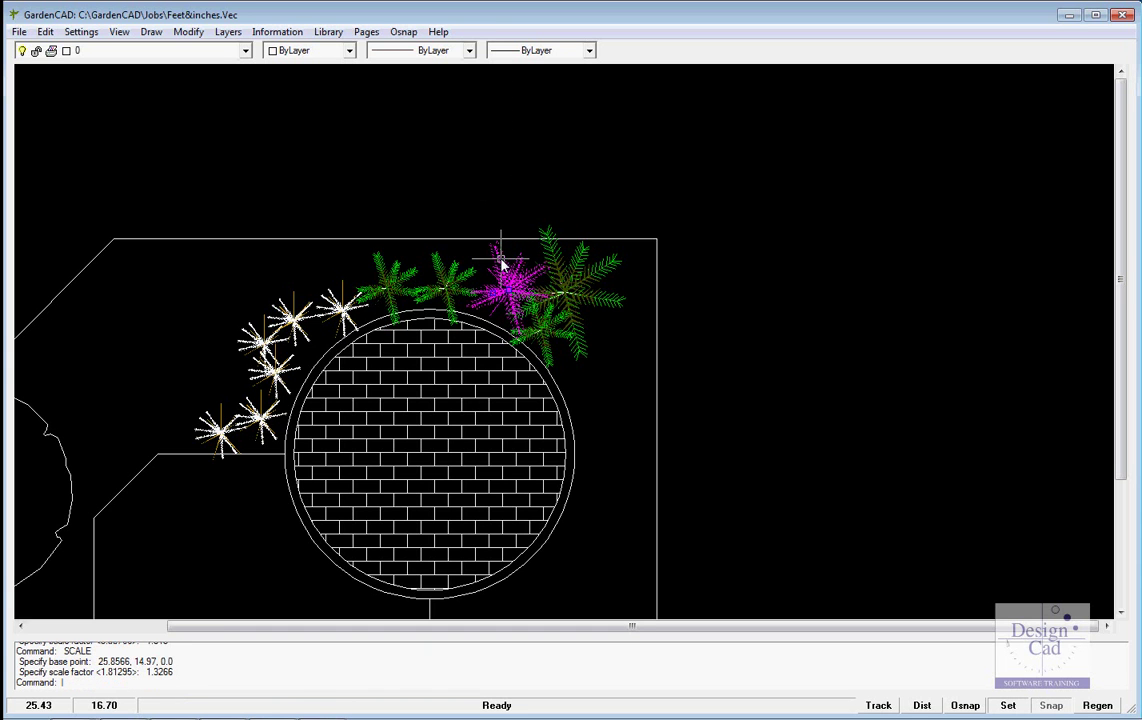
pyautogui.rightClick(507, 258)
pyautogui.click(556, 364)
pyautogui.click(512, 287)
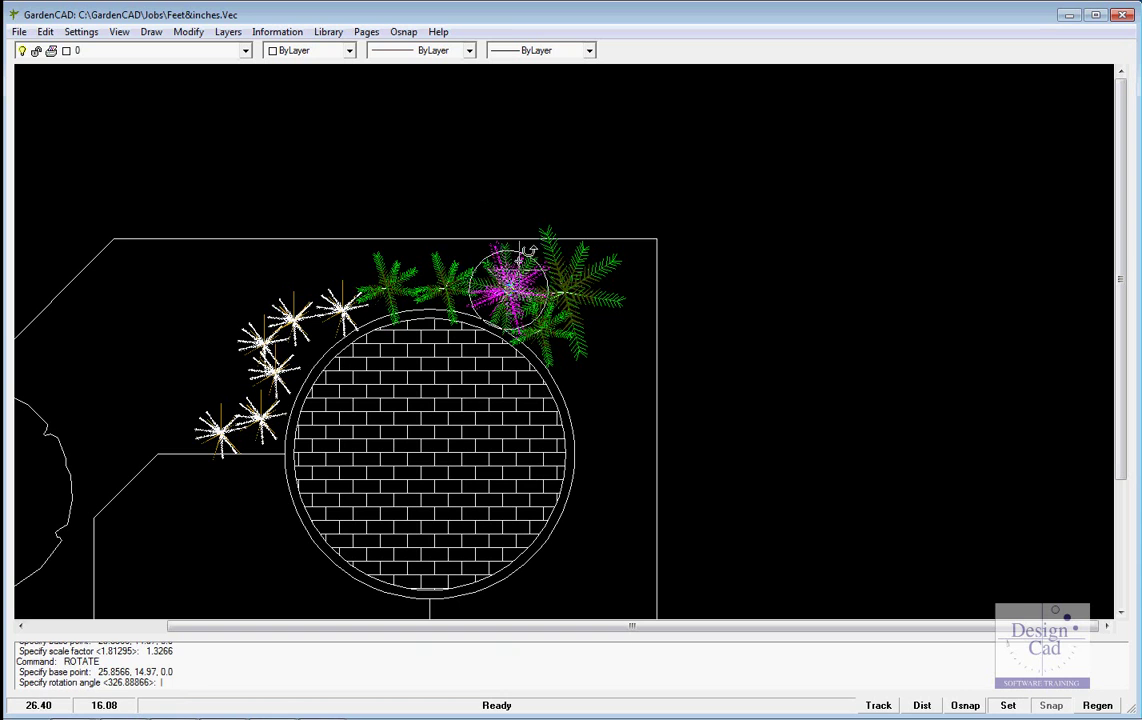
pyautogui.click(496, 193)
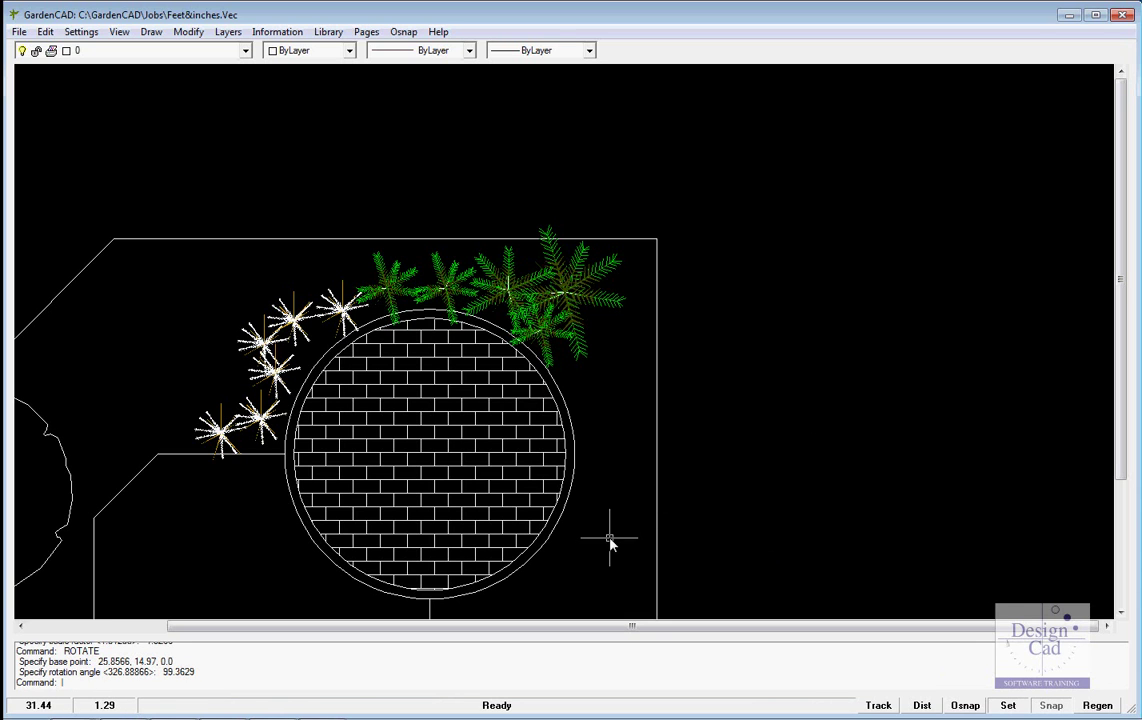
pyautogui.moveTo(600, 568); pyautogui.dragTo(518, 367, button='middle')
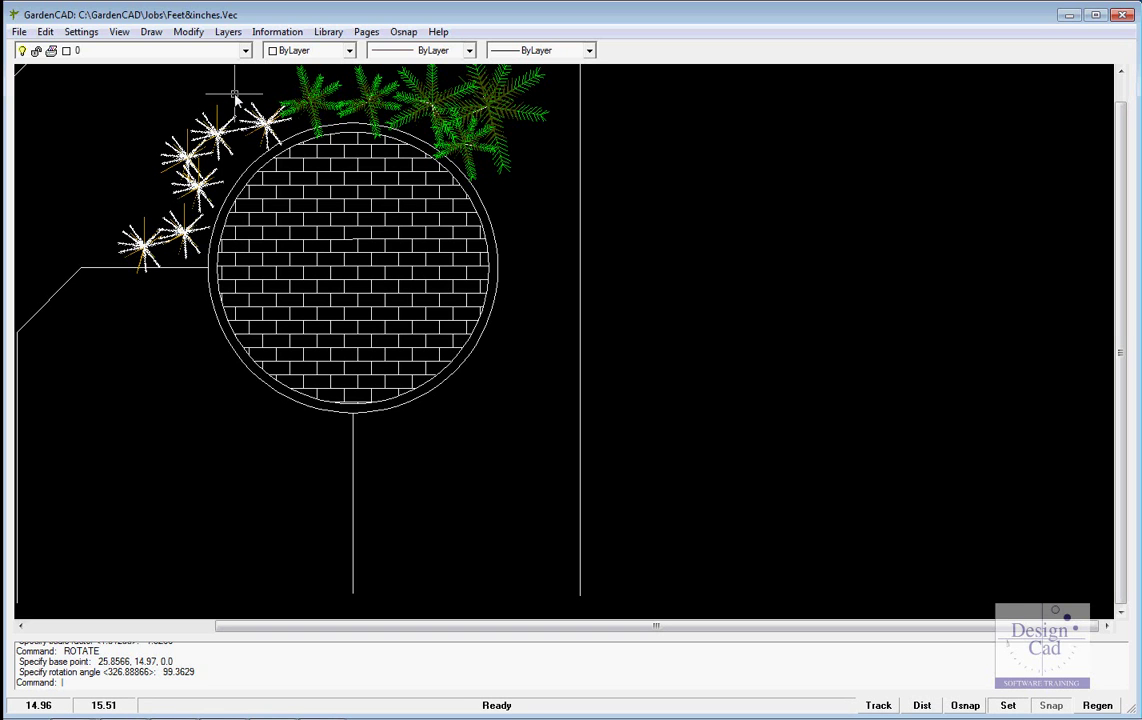
# Start a raster insert from the Draw menu and choose the image file DSCN0371.JPG
pyautogui.click(152, 33)
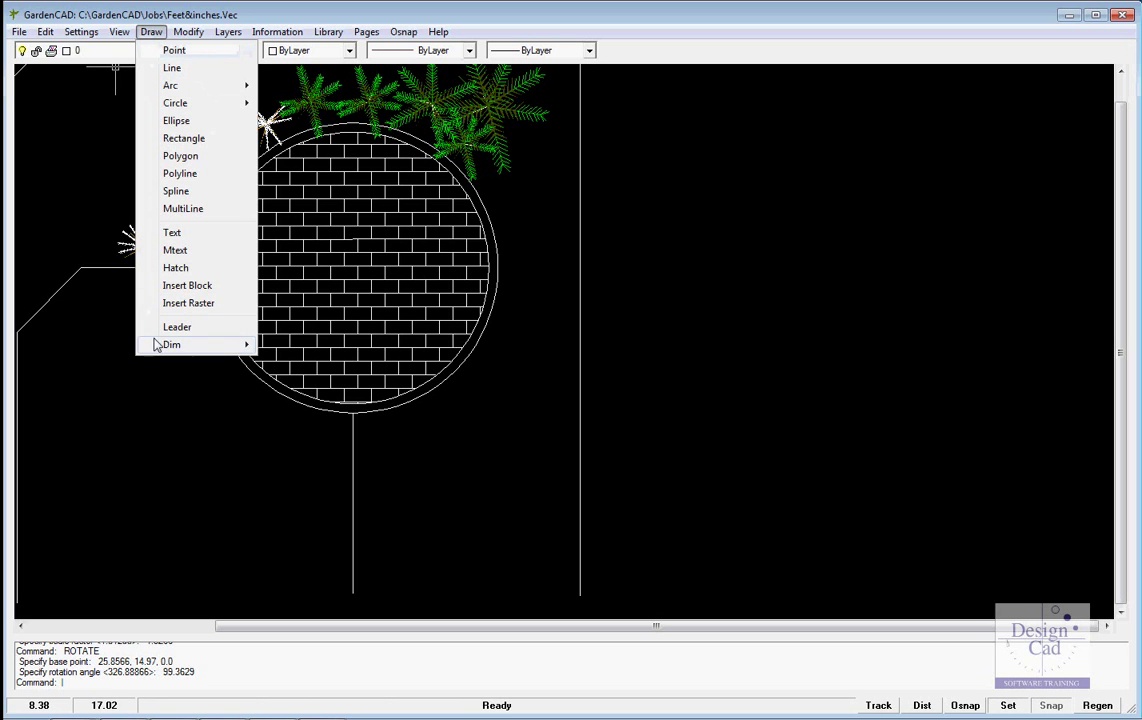
pyautogui.click(190, 303)
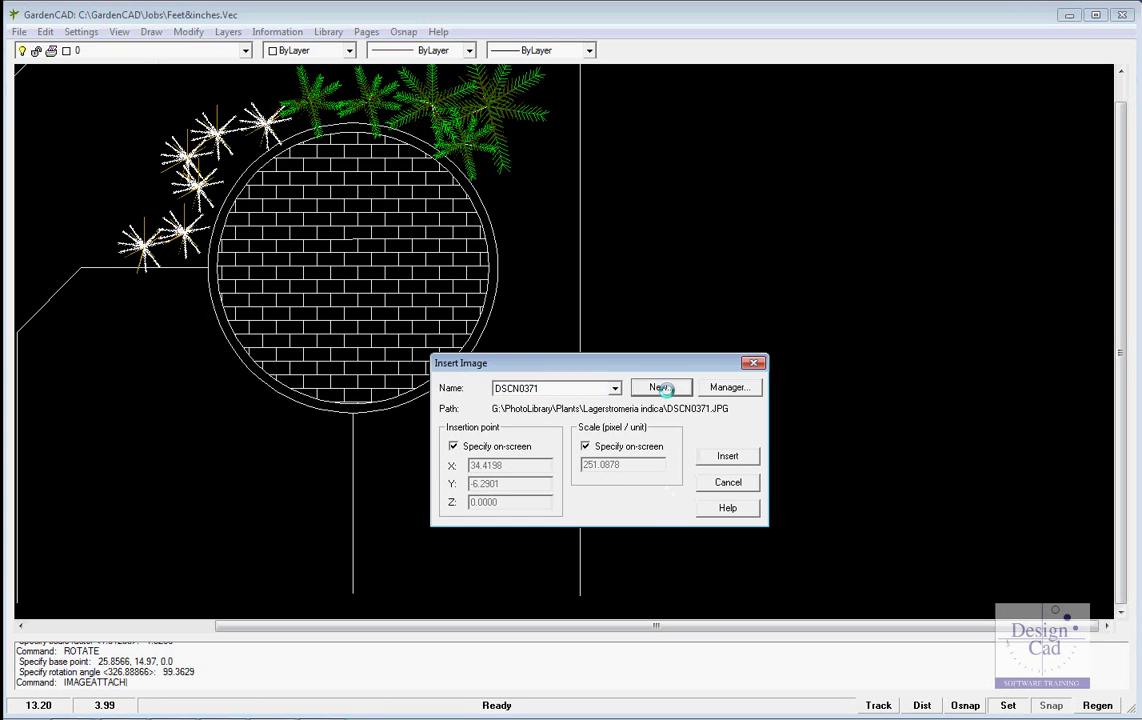
pyautogui.click(660, 387)
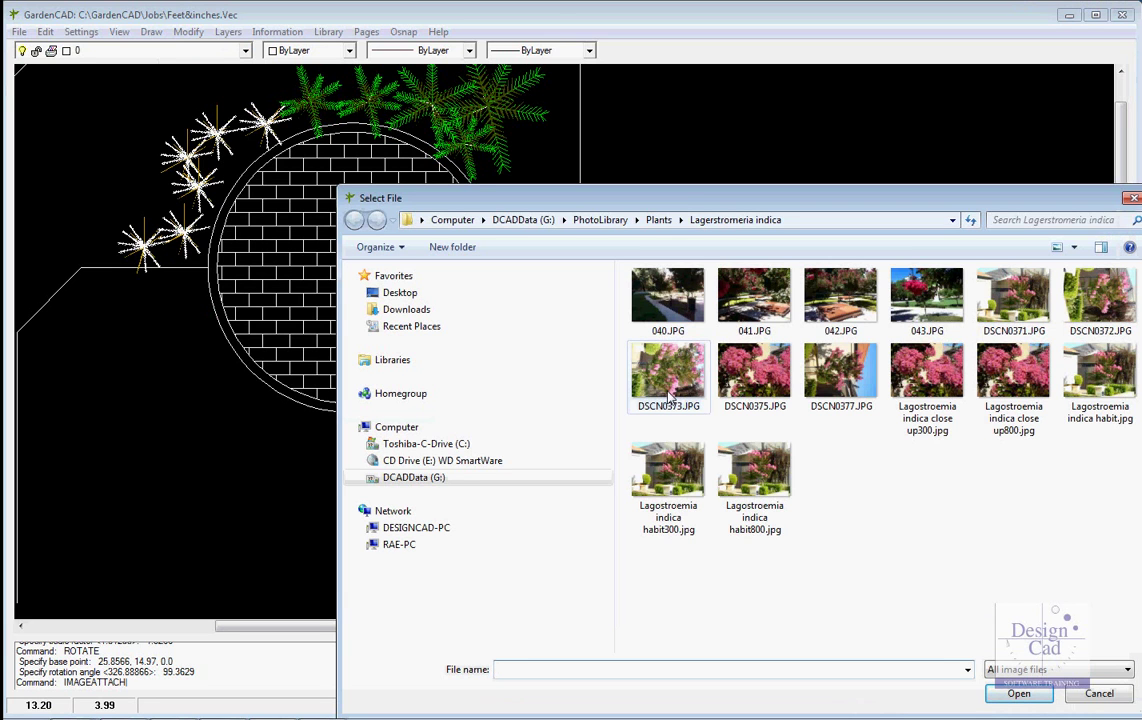
pyautogui.click(1012, 313)
pyautogui.press('Return')
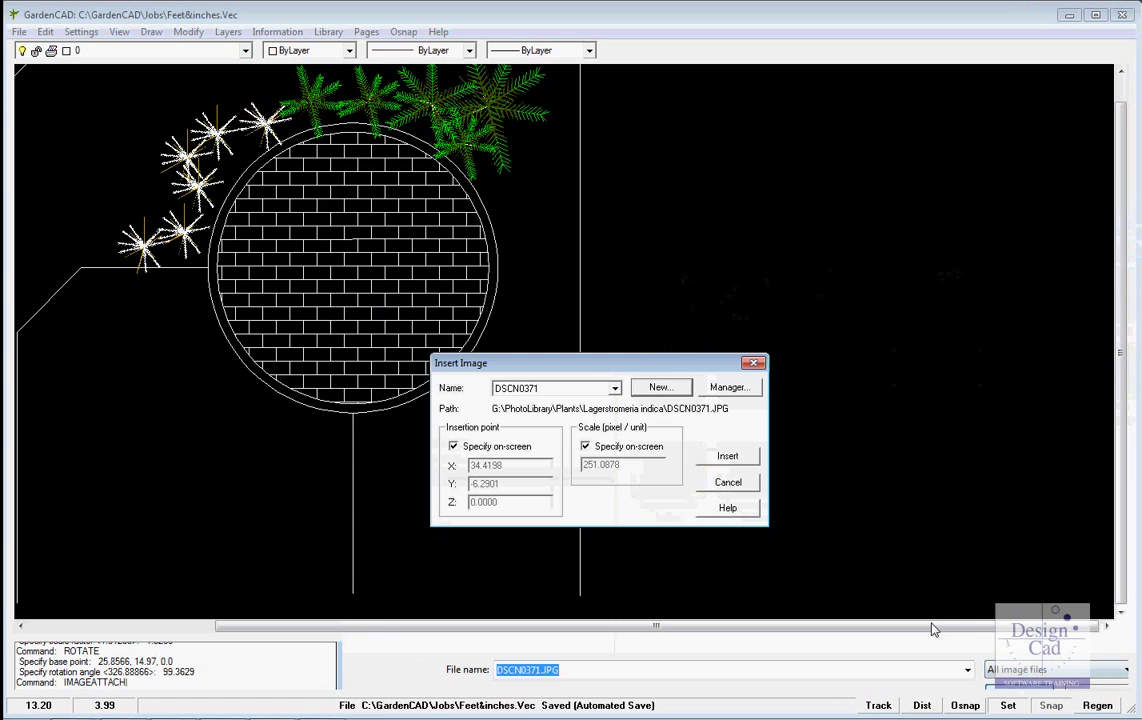
# Place the crepe myrtle photo right of the plan at 227.807 pixels per unit
pyautogui.click(715, 457)
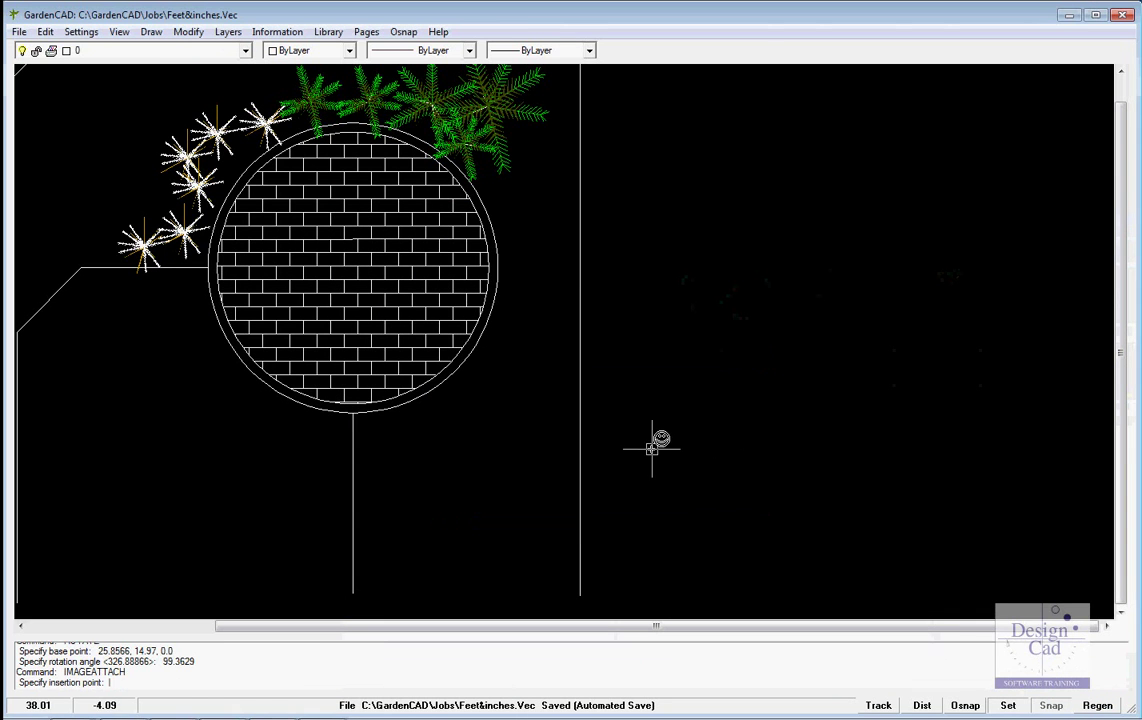
pyautogui.click(648, 448)
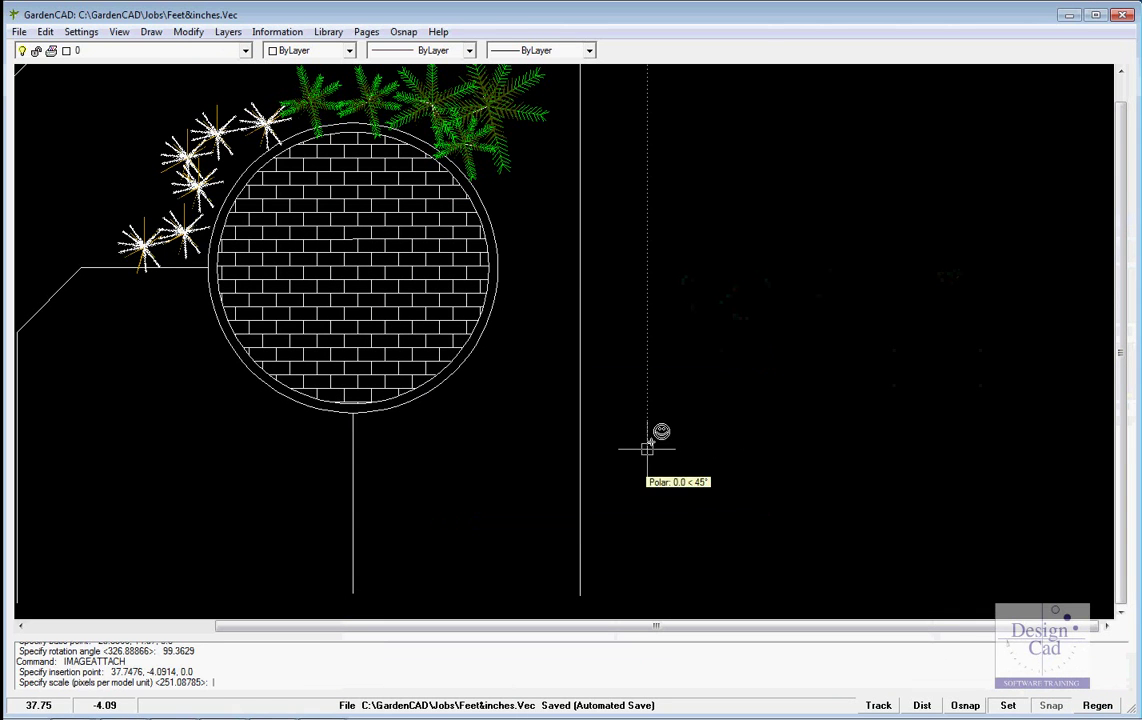
pyautogui.click(760, 105)
pyautogui.scroll(-1, 465, 553)
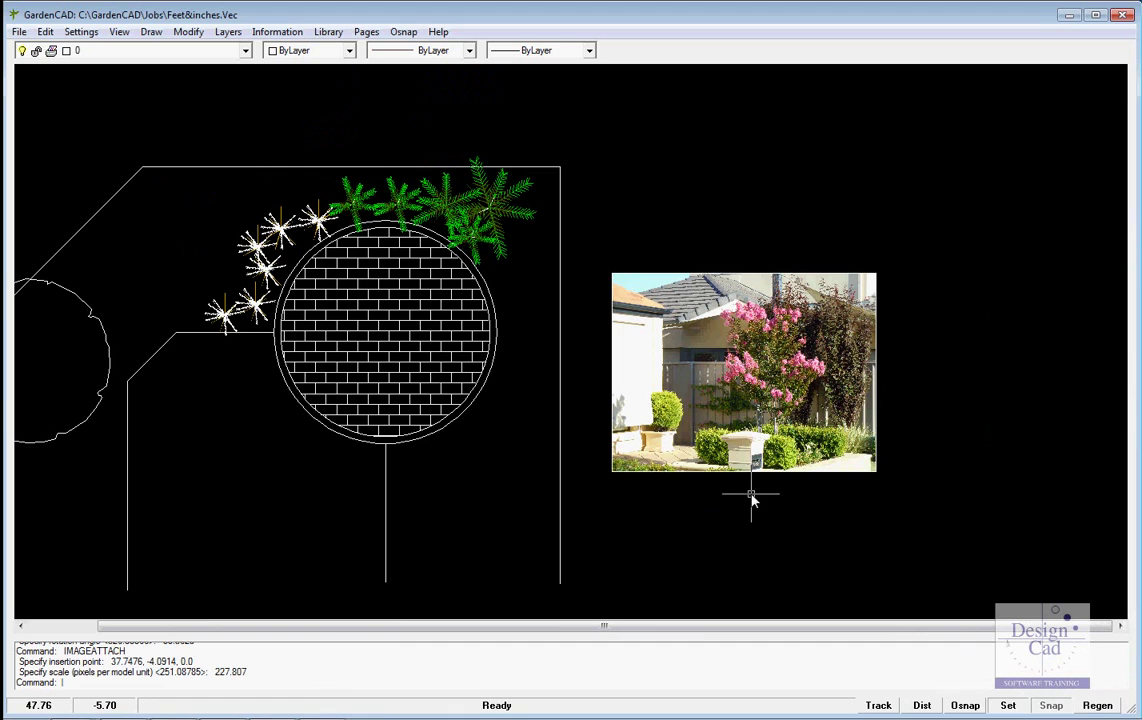
pyautogui.click(149, 33)
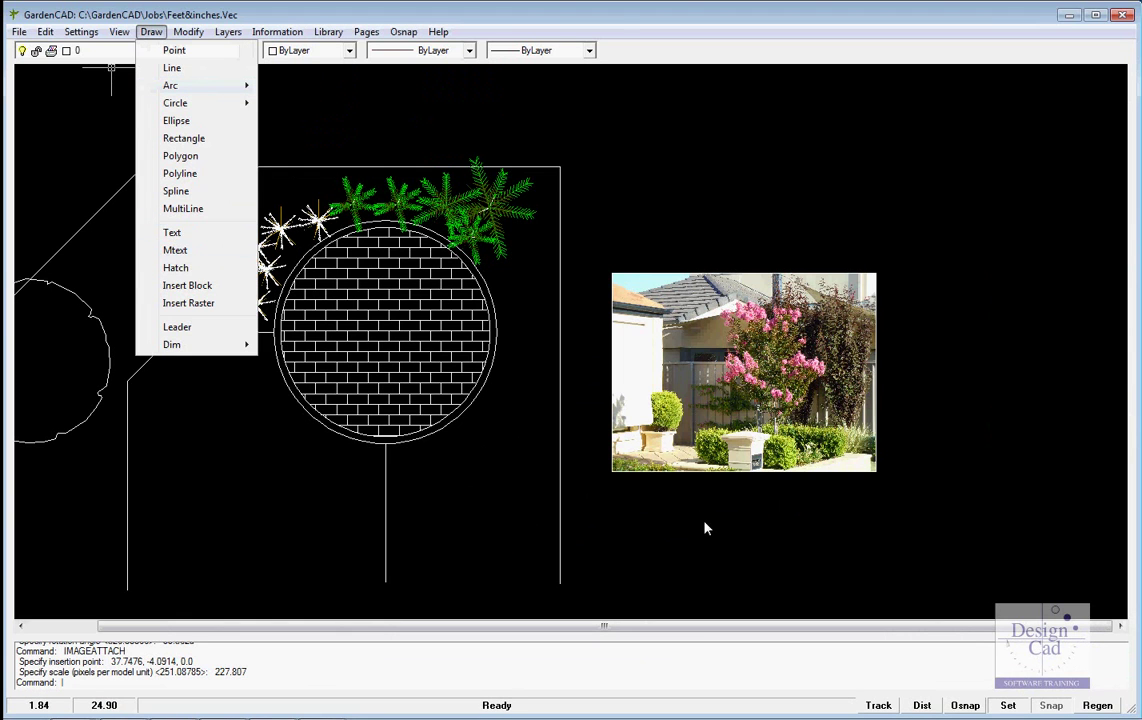
pyautogui.press('Escape')
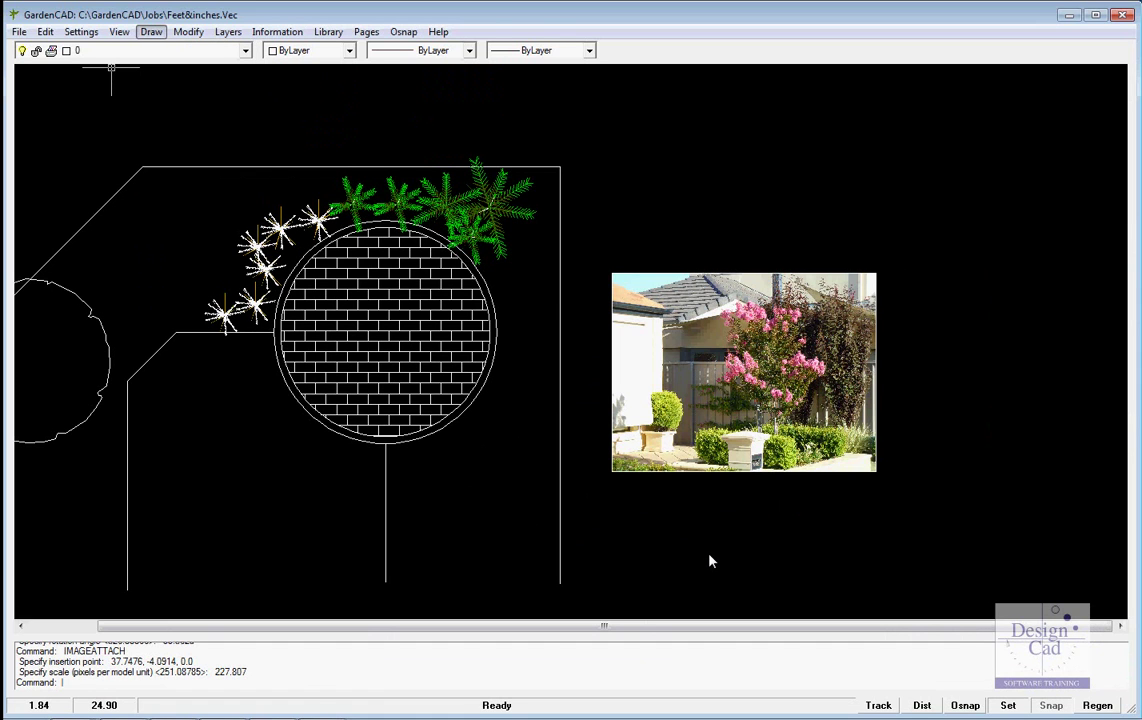
pyautogui.click(766, 370)
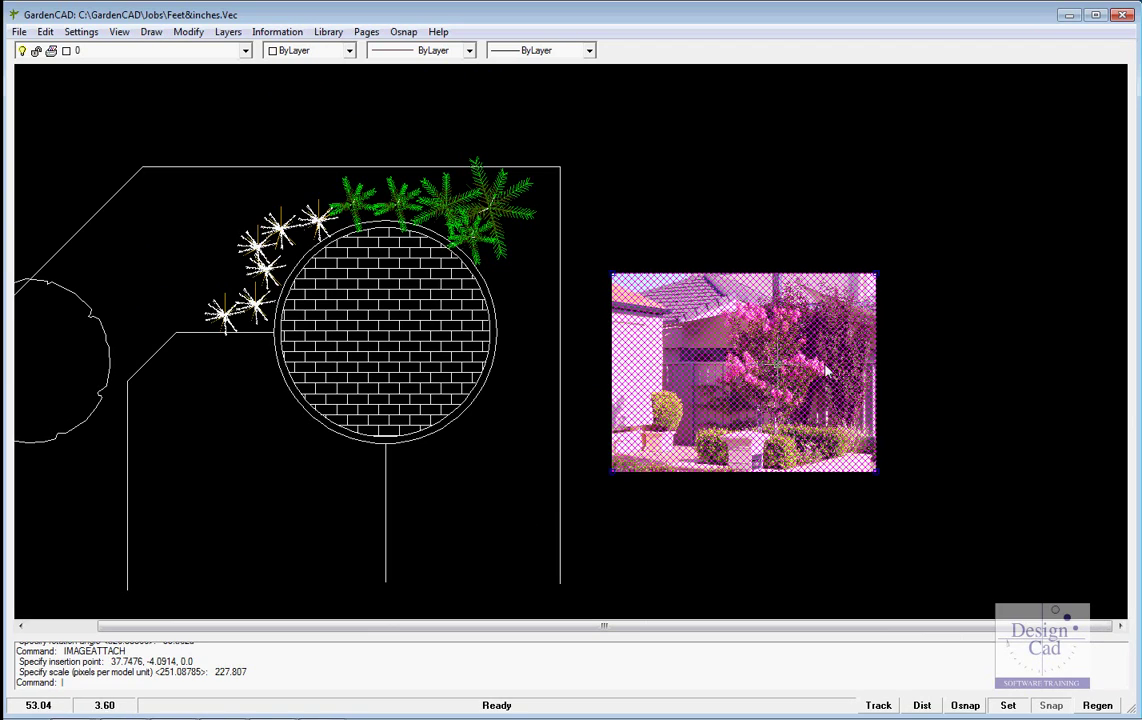
pyautogui.press('Escape')
pyautogui.scroll(6, 806, 380)
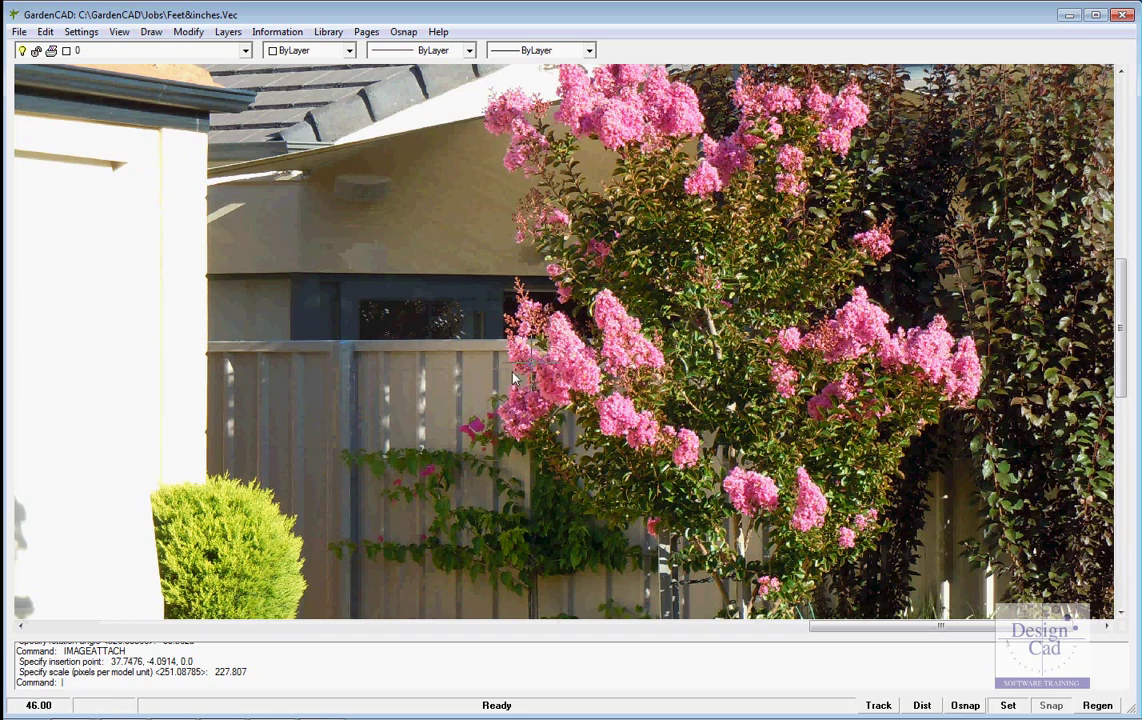
pyautogui.scroll(-5, 786, 368)
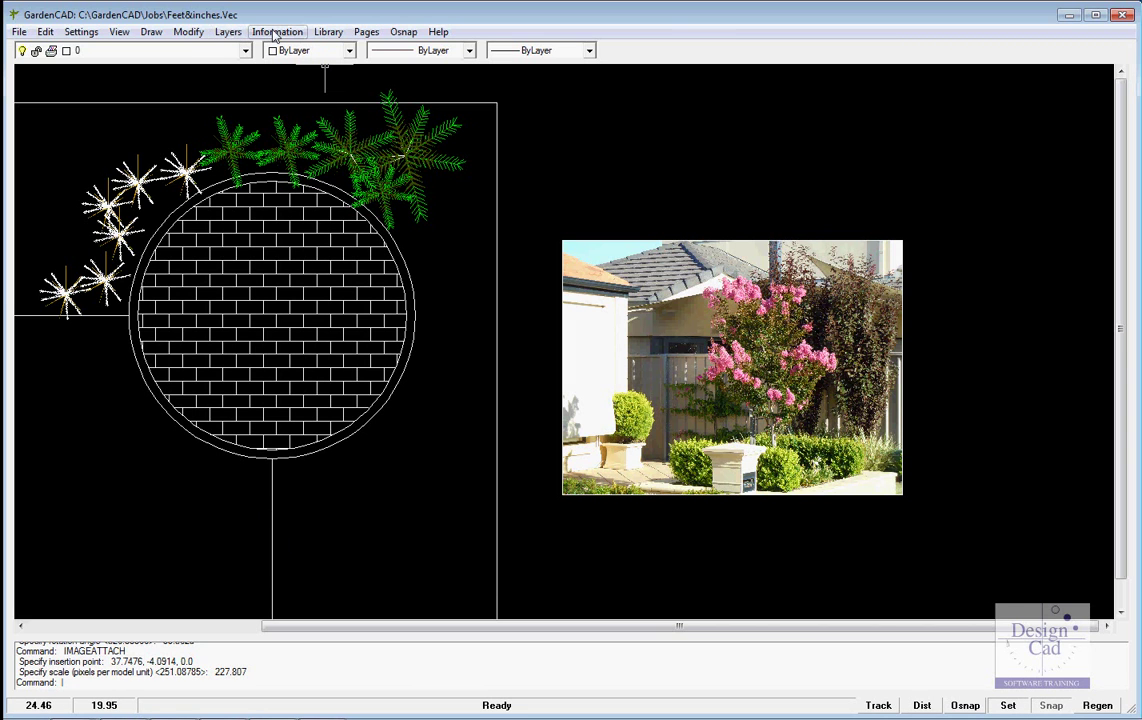
pyautogui.click(270, 32)
pyautogui.click(262, 49)
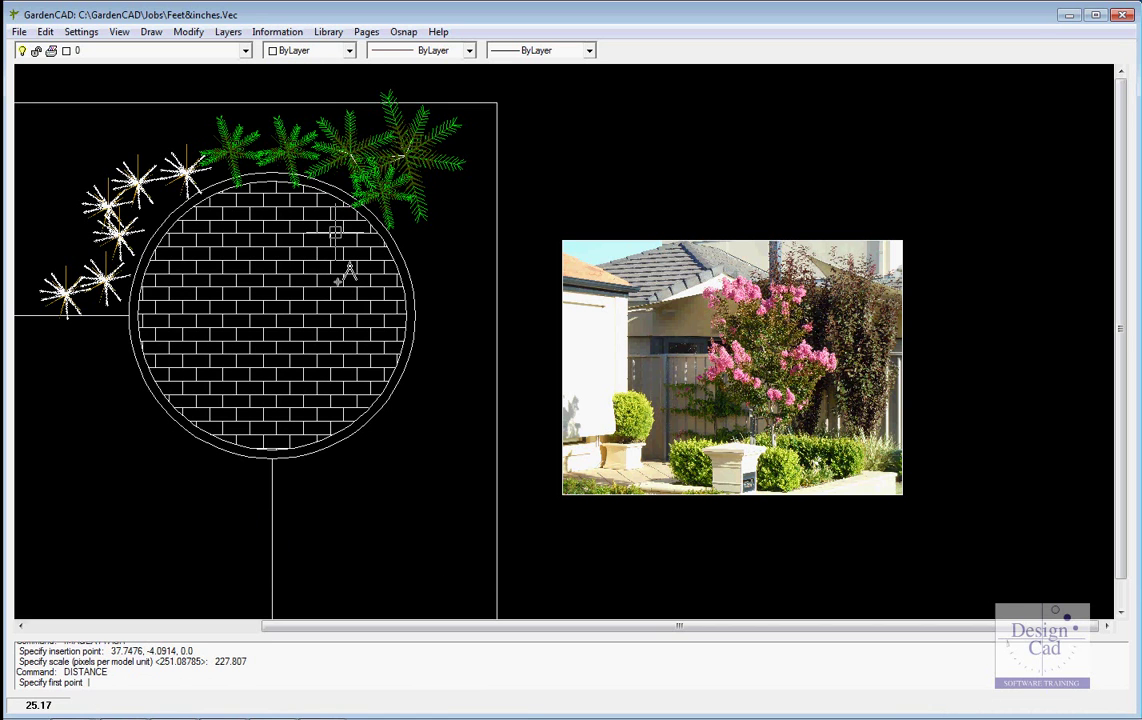
pyautogui.click(272, 548)
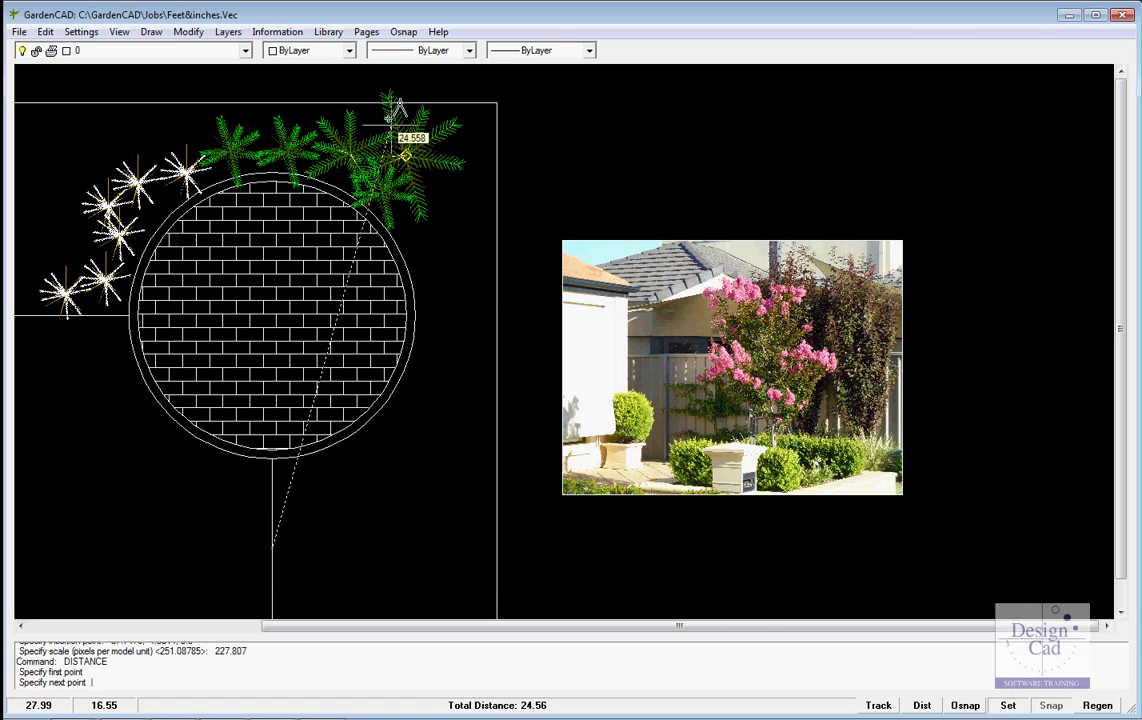
pyautogui.click(405, 32)
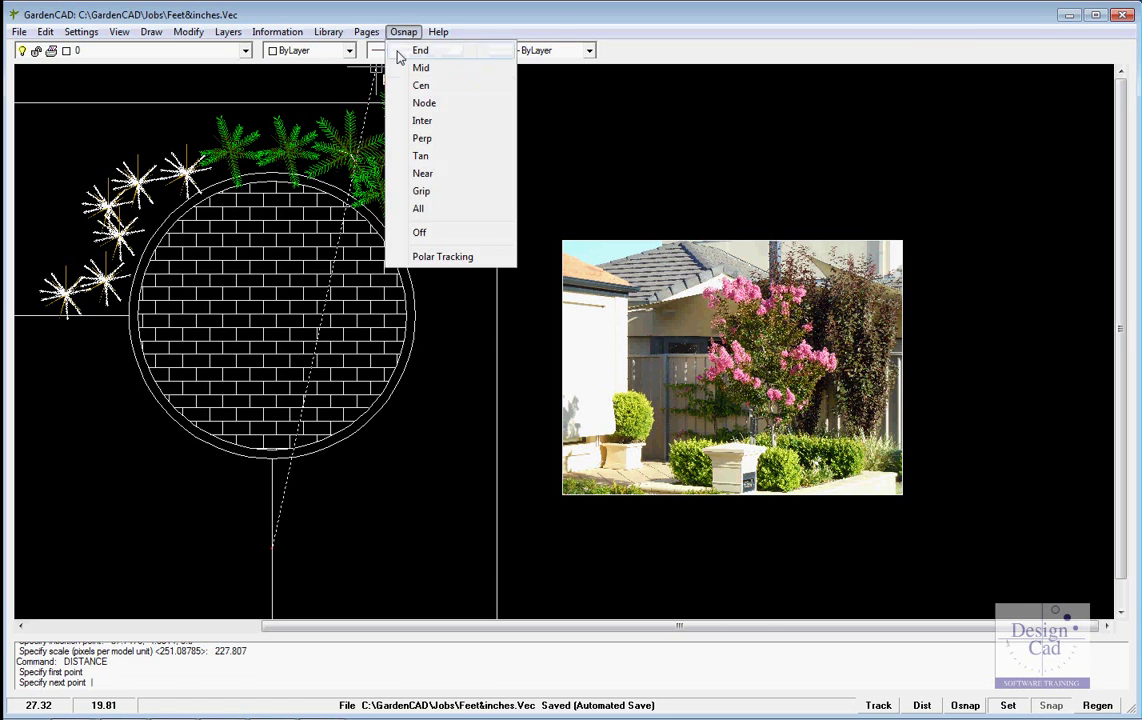
pyautogui.click(433, 141)
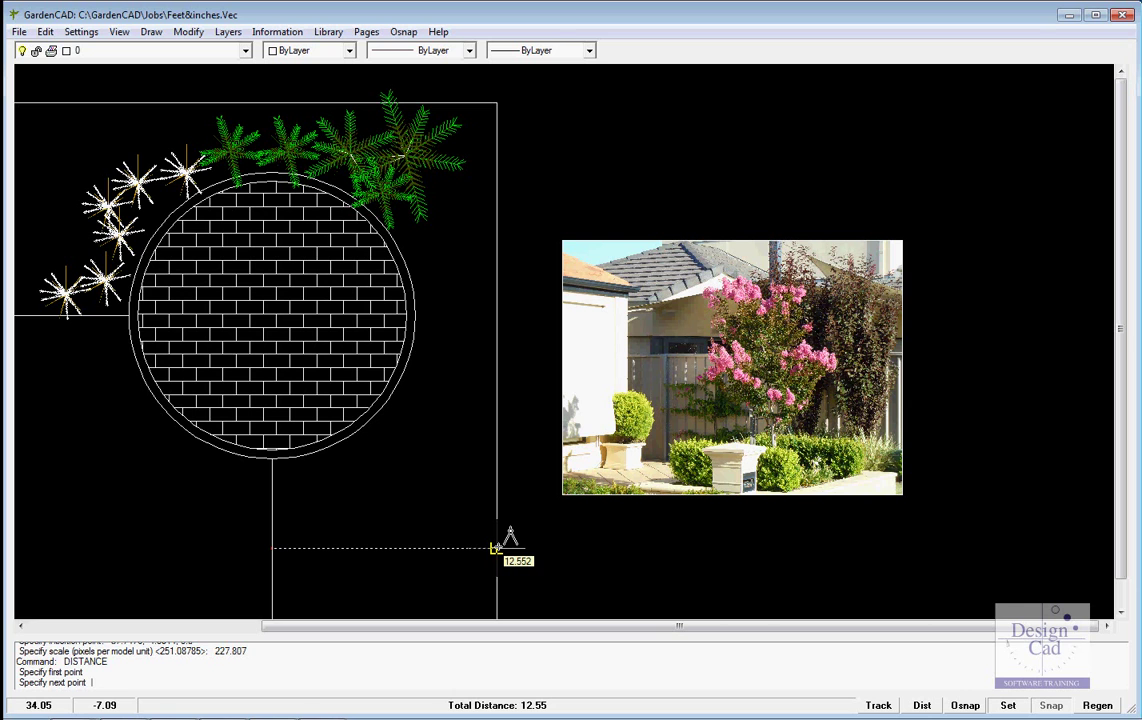
pyautogui.press('Escape')
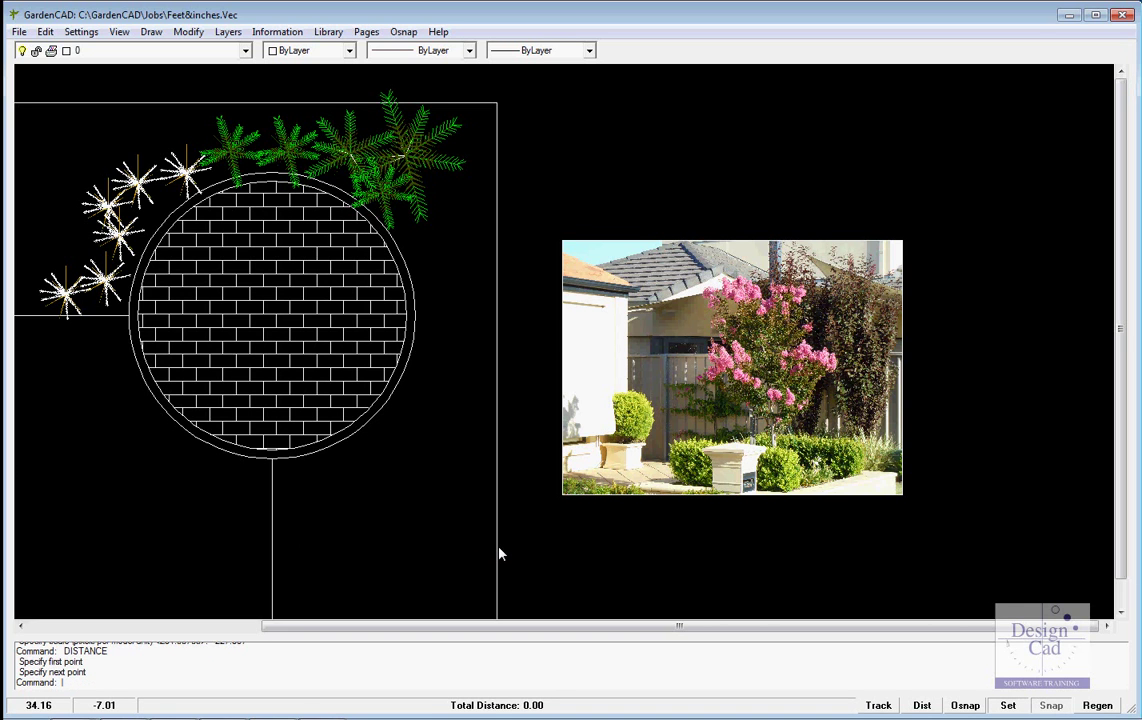
pyautogui.scroll(-1, 500, 552)
pyautogui.moveTo(450, 571); pyautogui.dragTo(540, 426, button='middle')
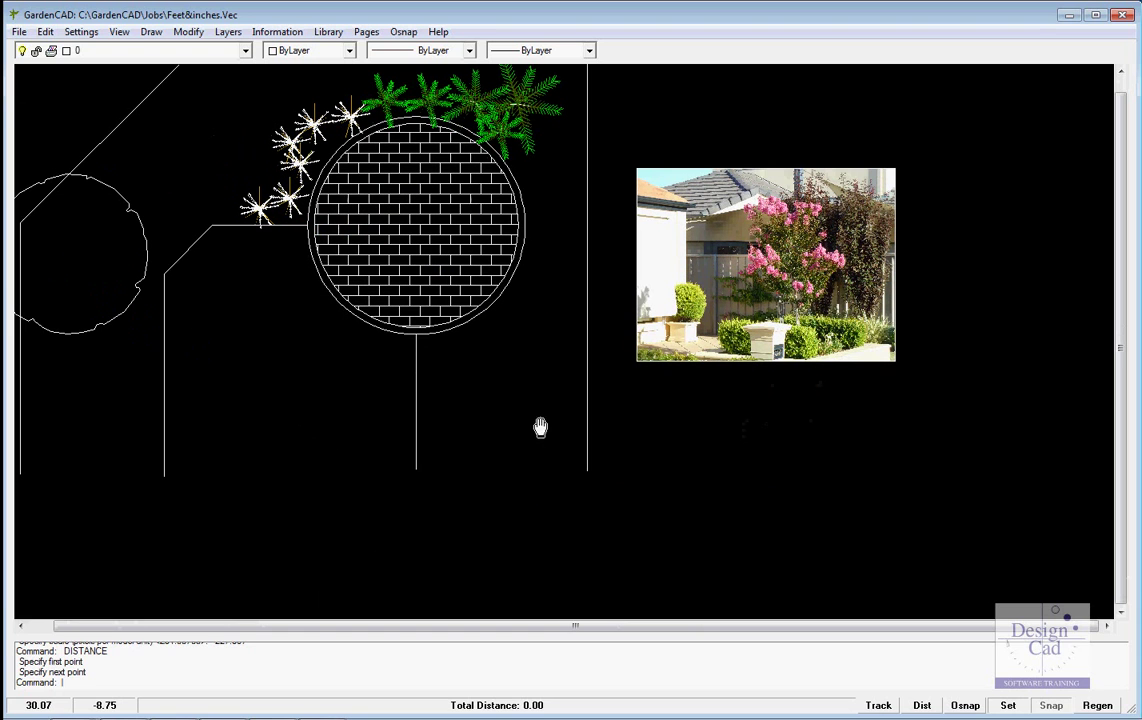